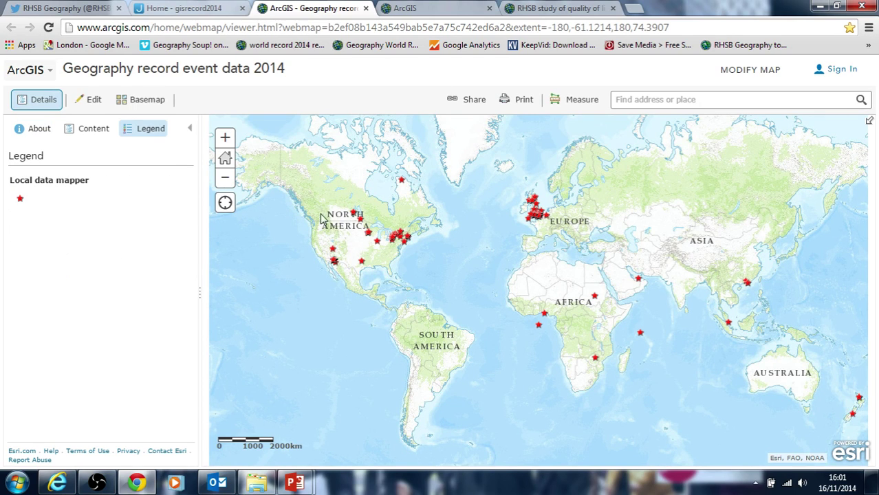
# - Show the contents list of the Geography record event data 2014 map and enable modifying the map
pyautogui.click(86, 134)
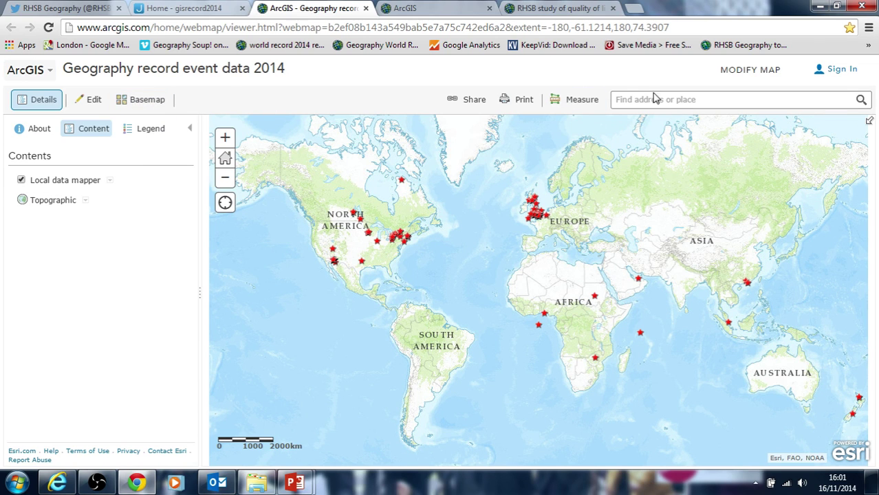
pyautogui.click(762, 71)
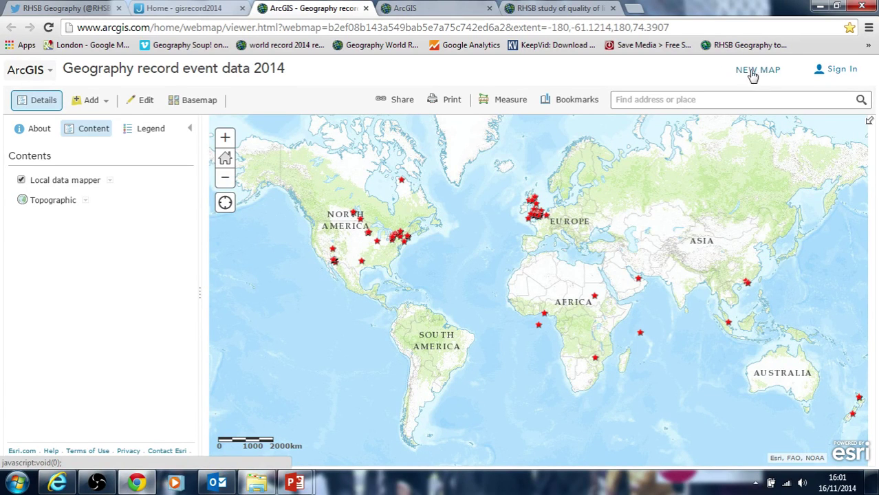
# - Search ArcGIS Online for layers matching "deprivation" within the map area of England and Wales
pyautogui.click(103, 102)
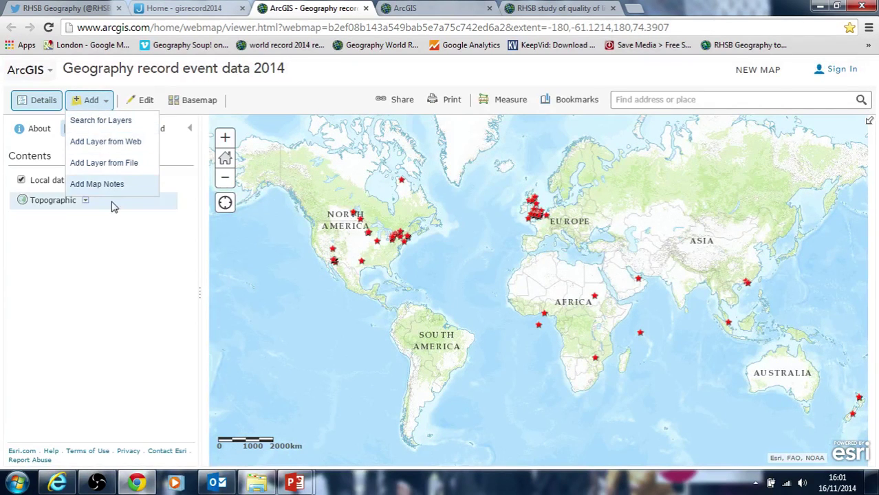
pyautogui.click(117, 128)
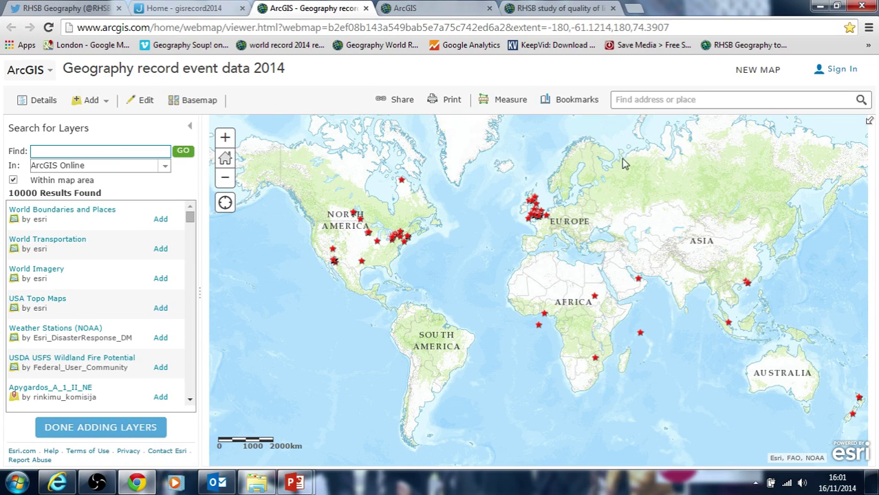
pyautogui.scroll(3, 554, 210)
pyautogui.scroll(4, 555, 210)
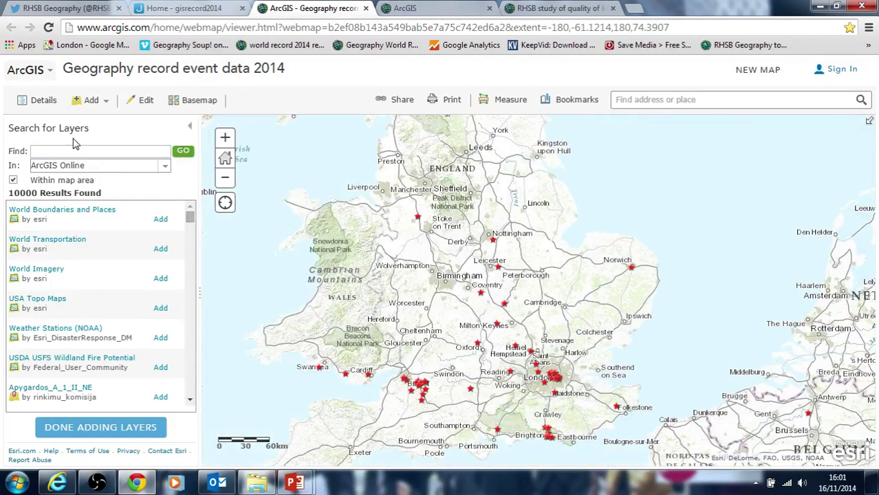
pyautogui.click(184, 153)
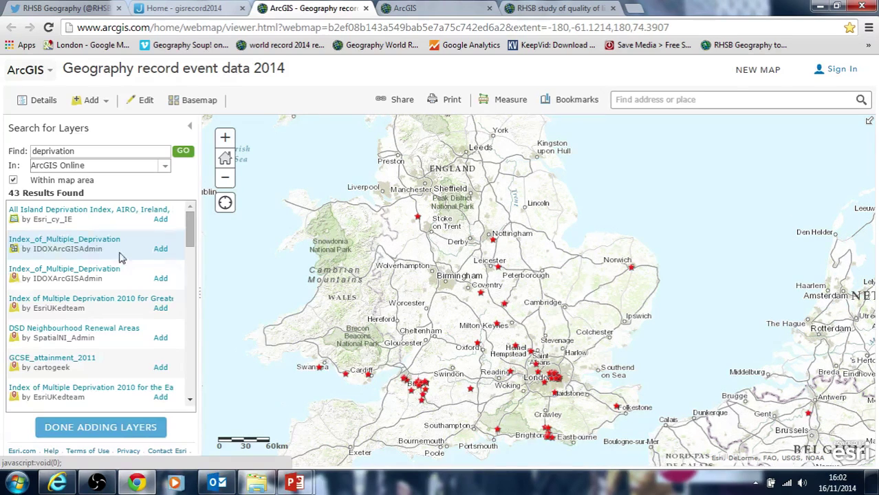
# - Add the EsriUKedteam layer Index of Multiple Deprivation 2010 for Greater London to the map and finish adding layers
pyautogui.click(160, 311)
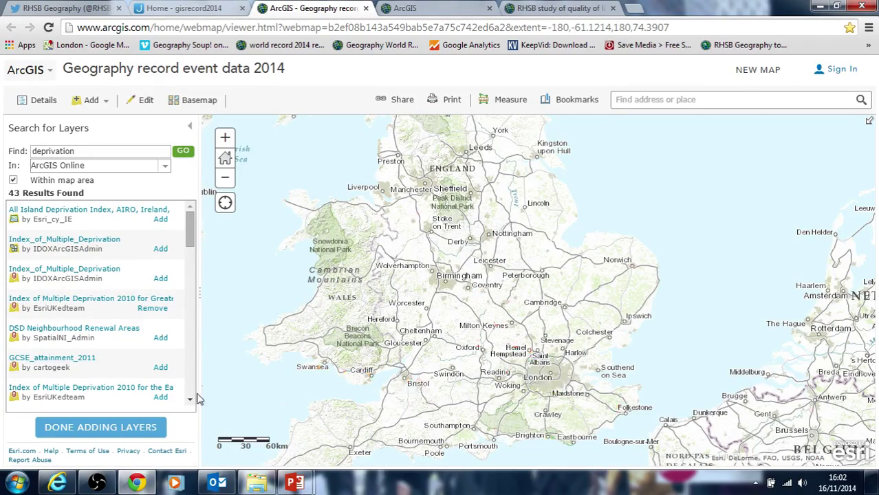
pyautogui.scroll(2, 535, 383)
pyautogui.click(127, 427)
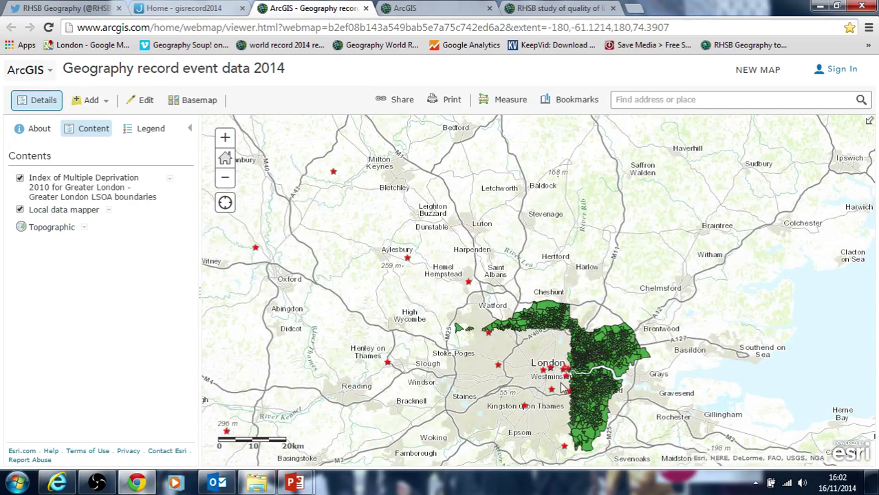
# - Inspect the deprivation attributes of an area in Camden, and hide the Index of Multiple Deprivation 2010 layer
pyautogui.scroll(2, 582, 362)
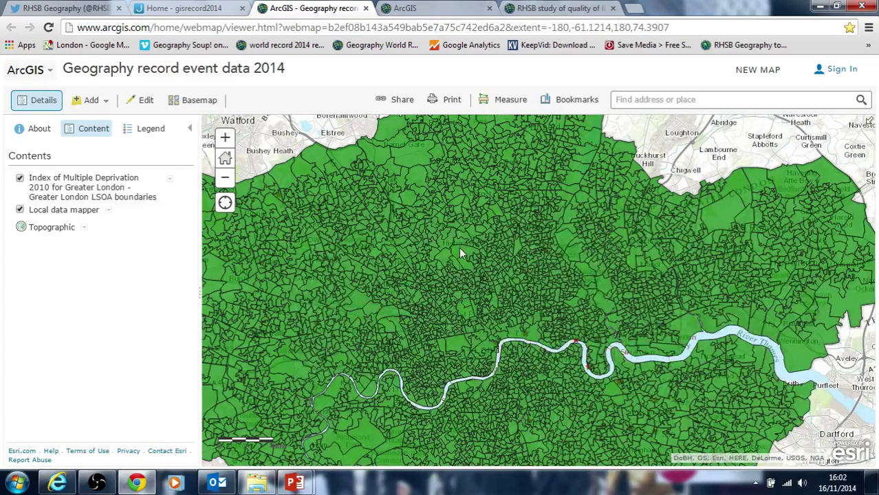
pyautogui.click(460, 252)
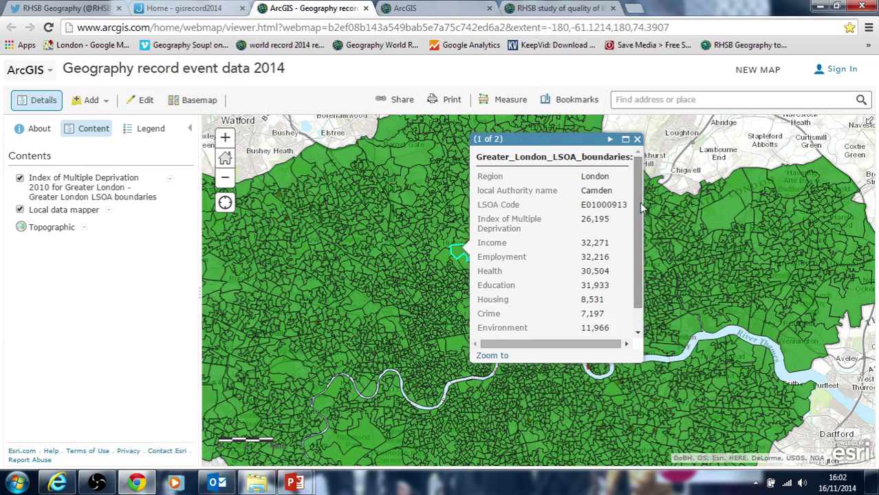
pyautogui.scroll(-1, 640, 206)
pyautogui.click(637, 140)
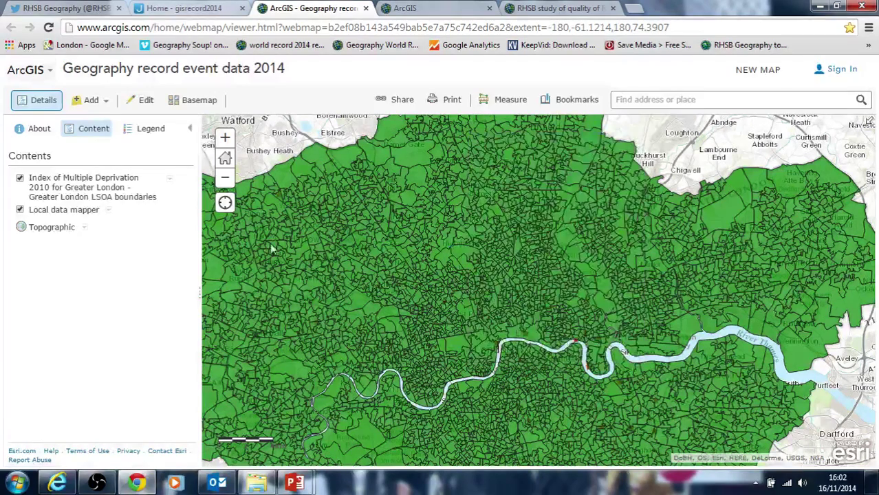
pyautogui.click(19, 180)
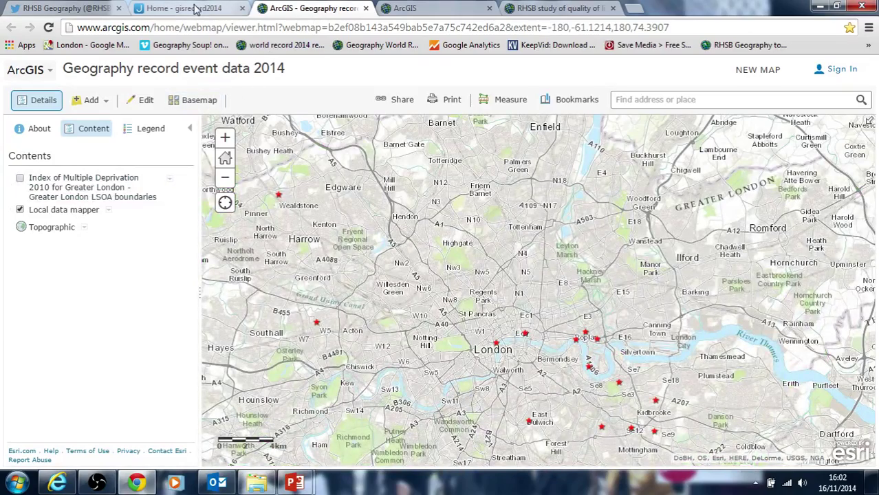
# - Switch to the RHSB study of quality of life map and browse the Esri map layers in the Demographics & Lifestyle category
pyautogui.click(585, 6)
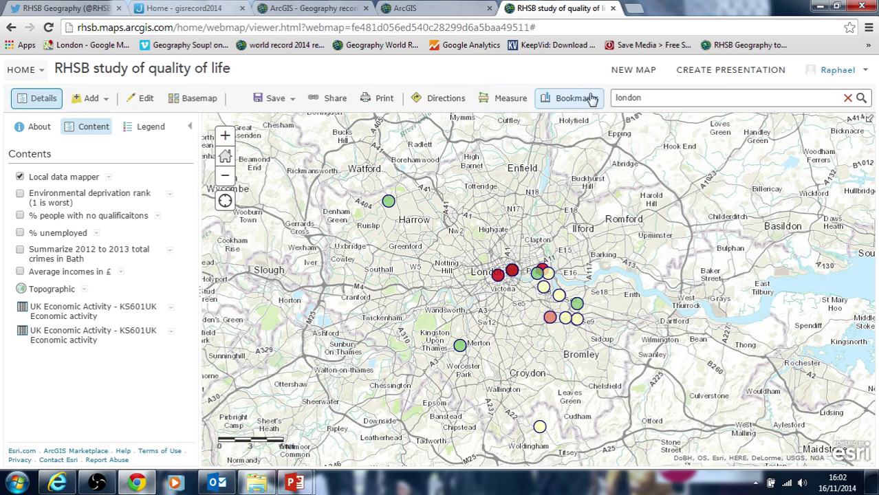
pyautogui.click(105, 100)
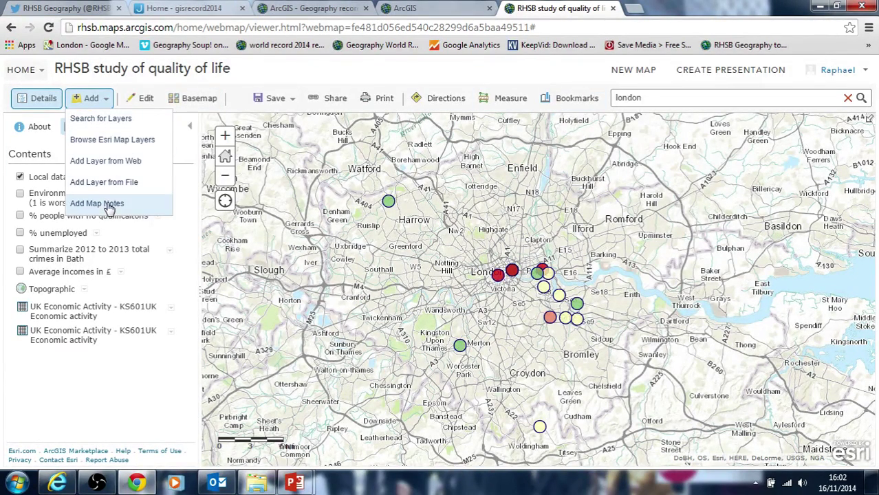
pyautogui.click(117, 140)
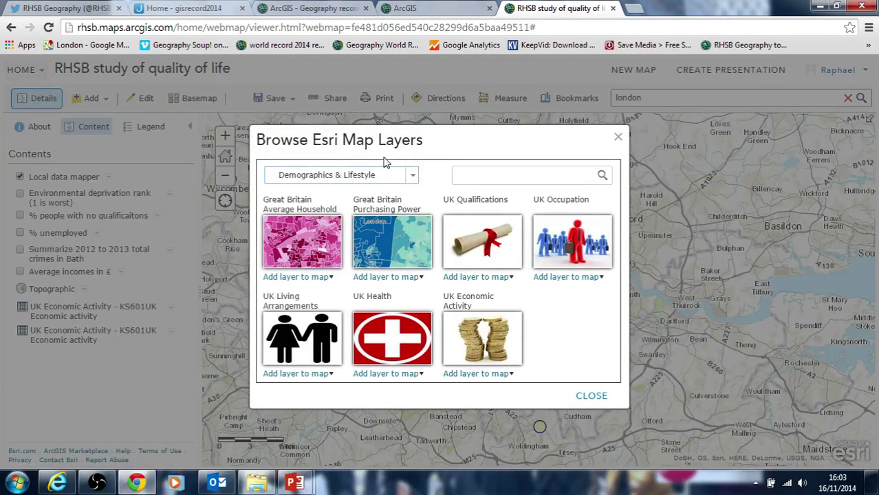
pyautogui.click(413, 177)
pyautogui.click(354, 192)
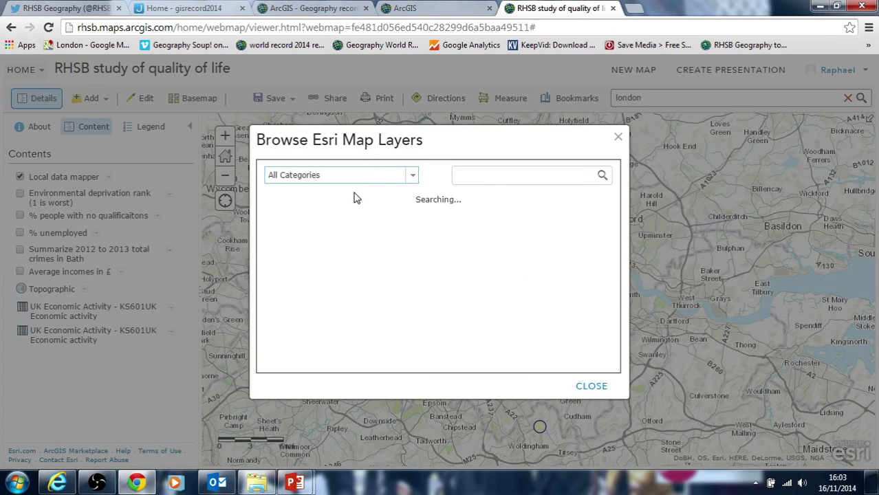
pyautogui.click(408, 178)
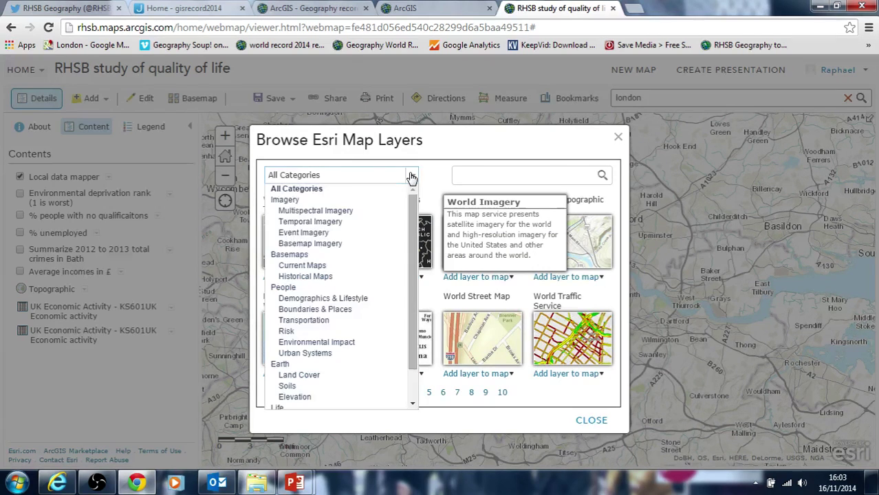
pyautogui.click(340, 297)
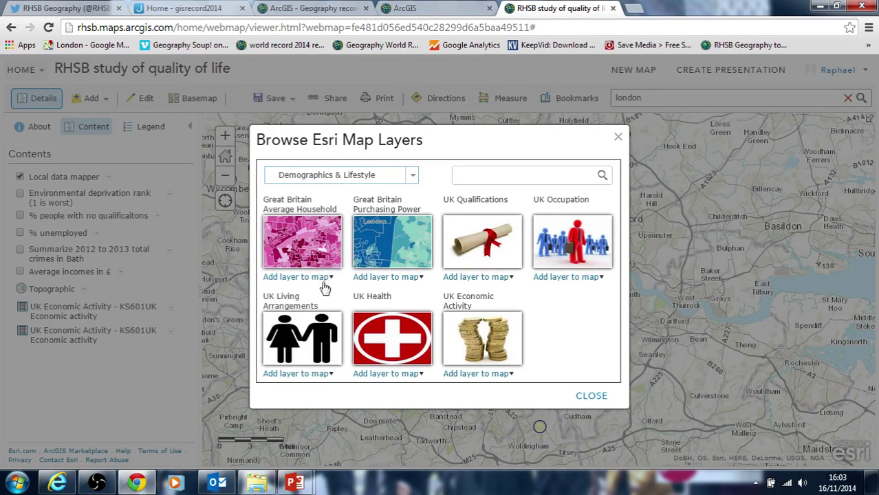
# - Search the Demographics & Lifestyle map layers for "census 2011"
pyautogui.click(490, 177)
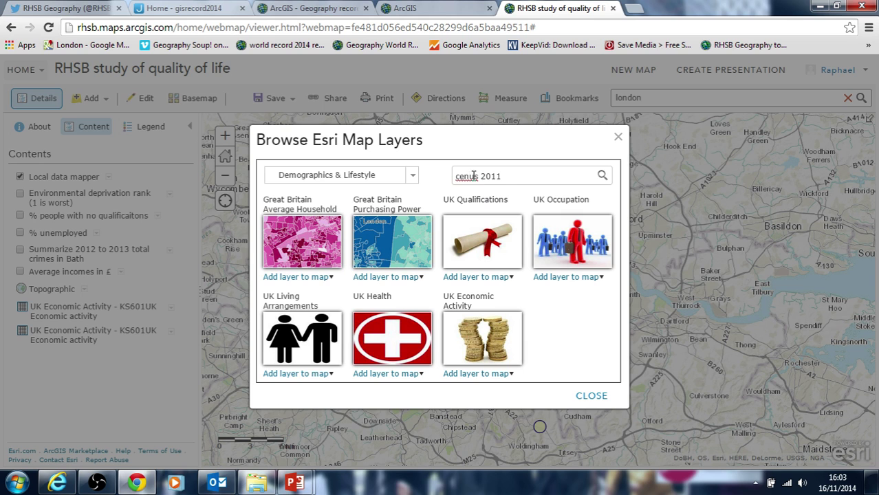
pyautogui.click(473, 176)
pyautogui.write('s')
pyautogui.click(601, 176)
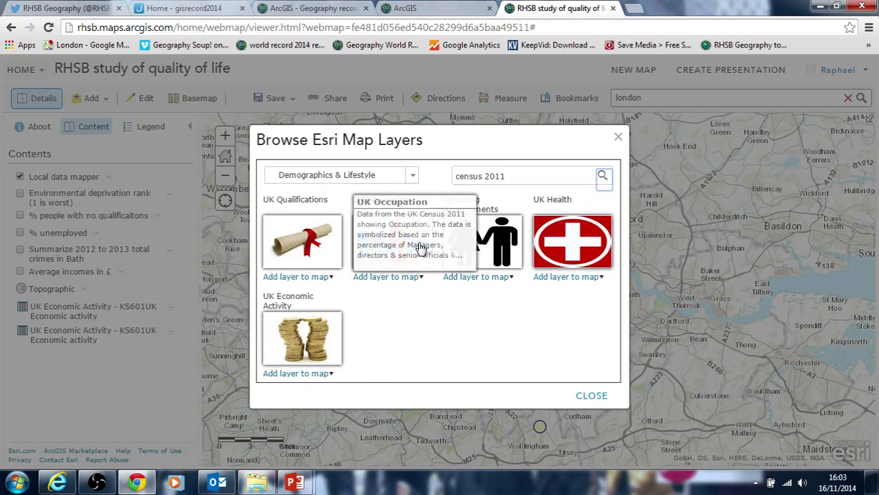
# - Add UK Economic Activity to the map as a layer and close the Esri layer browser
pyautogui.click(331, 374)
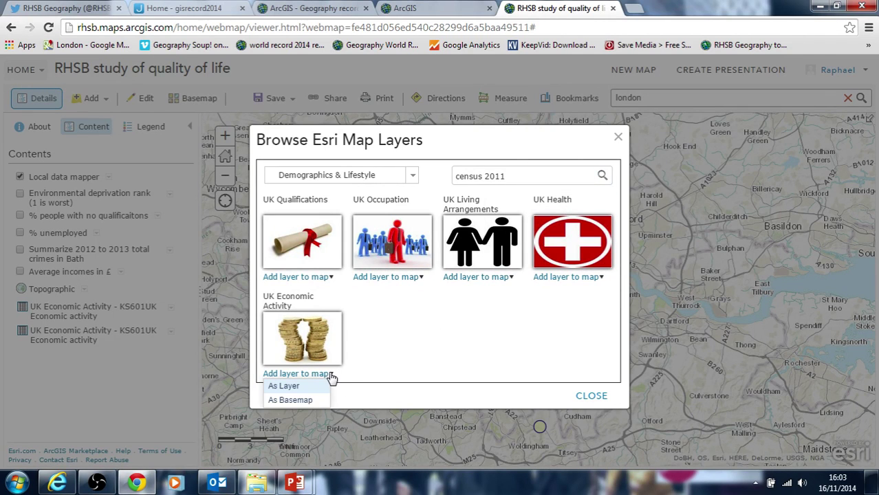
pyautogui.click(285, 387)
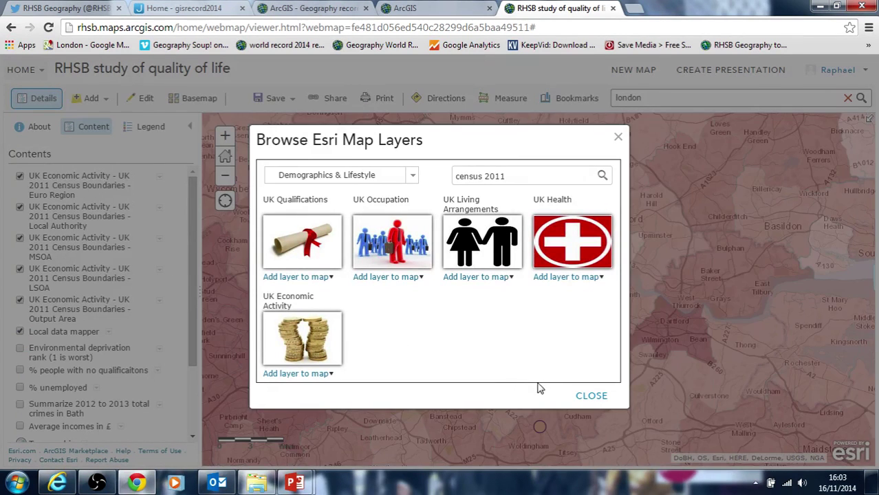
pyautogui.click(592, 398)
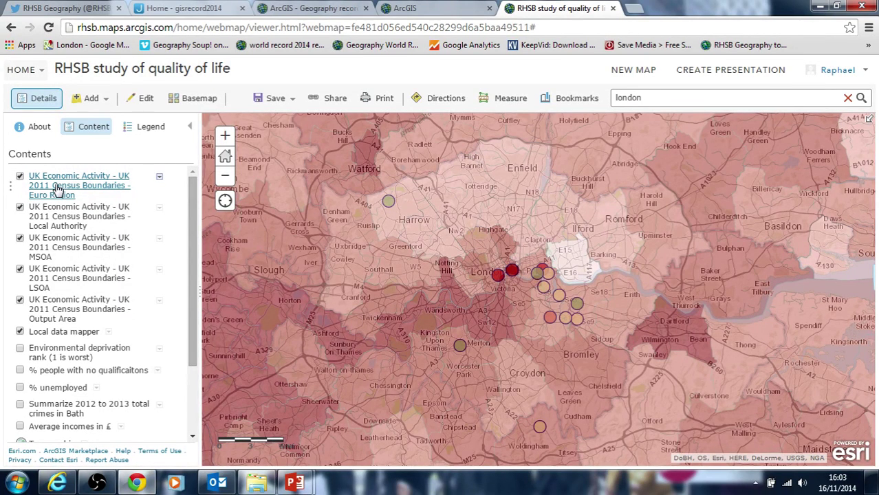
# - Examine Islington's economic activity figures and its economic status pie chart, and close the details
pyautogui.click(503, 243)
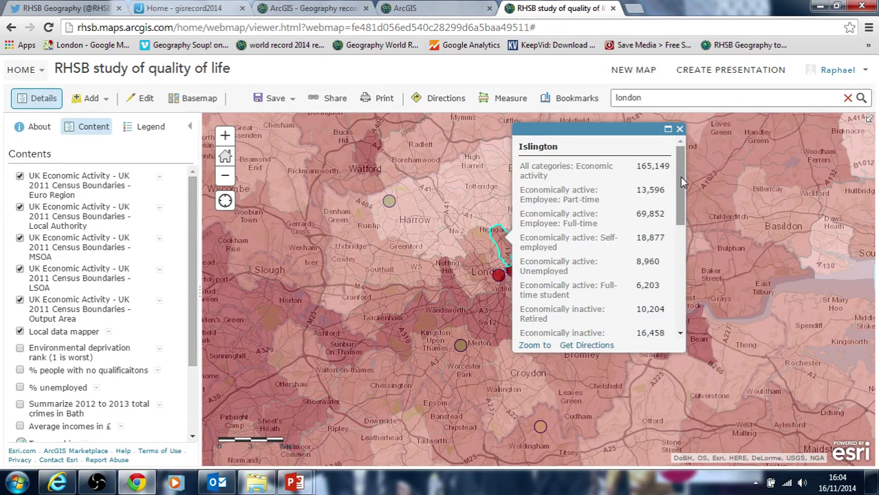
pyautogui.moveTo(681, 181); pyautogui.dragTo(699, 286)
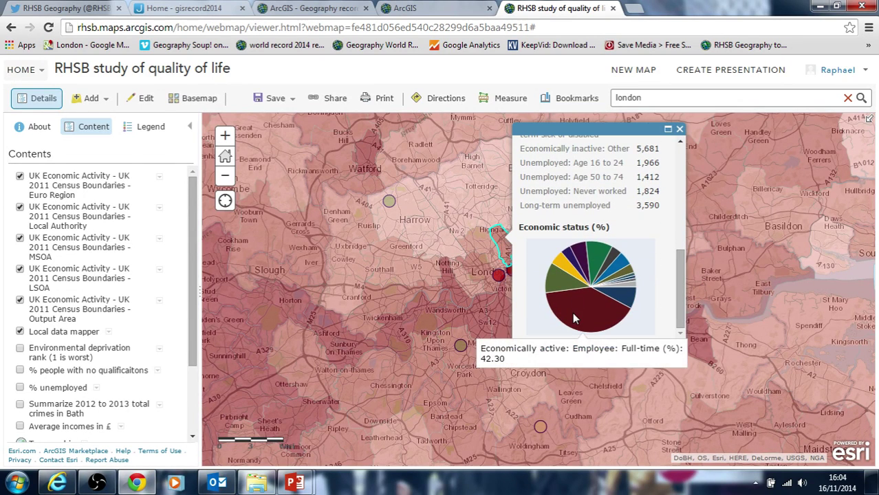
pyautogui.moveTo(594, 269)
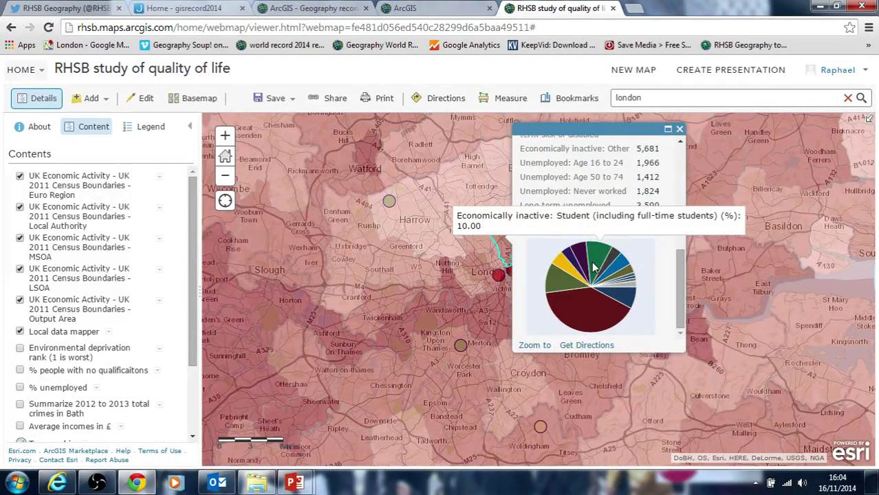
pyautogui.moveTo(681, 280); pyautogui.dragTo(683, 184)
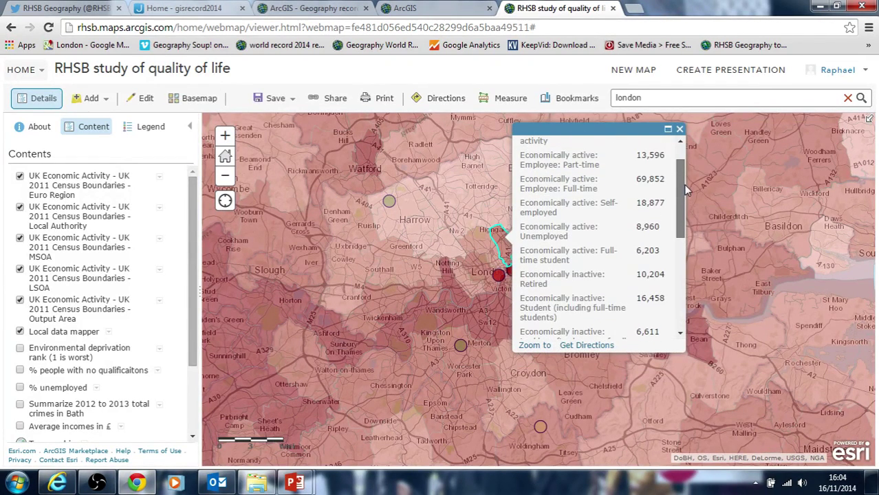
pyautogui.click(679, 141)
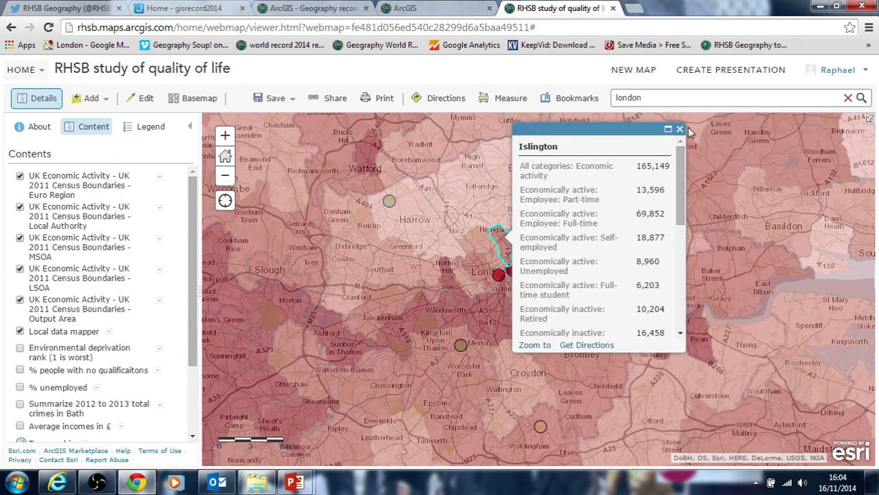
pyautogui.click(680, 129)
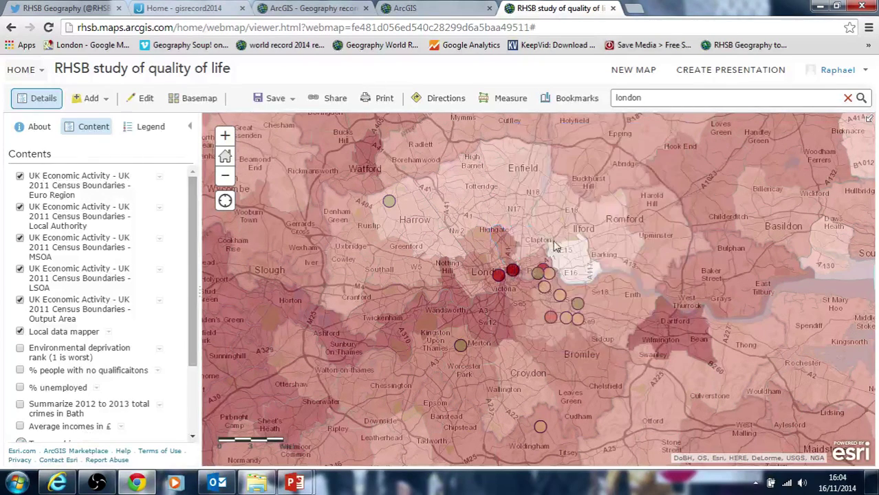
# - Examine the economic activity figures for the City of London and the MSOA Brent 030 area
pyautogui.doubleClick(525, 275)
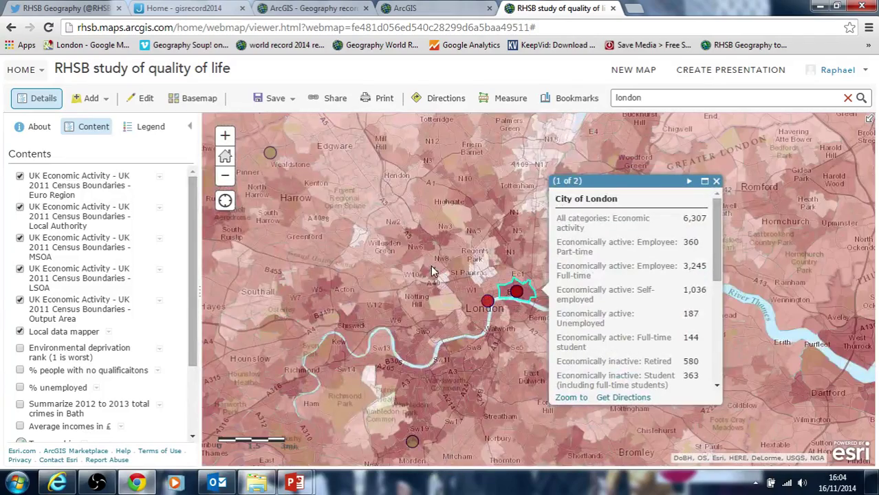
pyautogui.scroll(1, 366, 268)
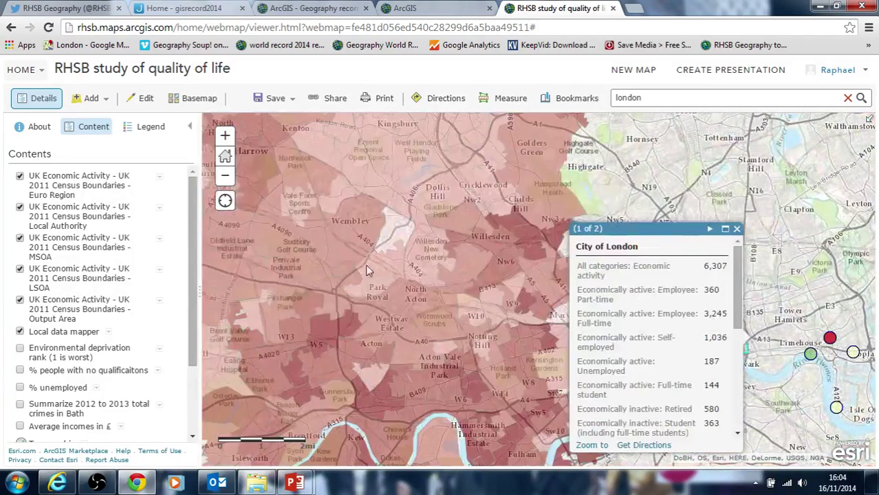
pyautogui.click(470, 258)
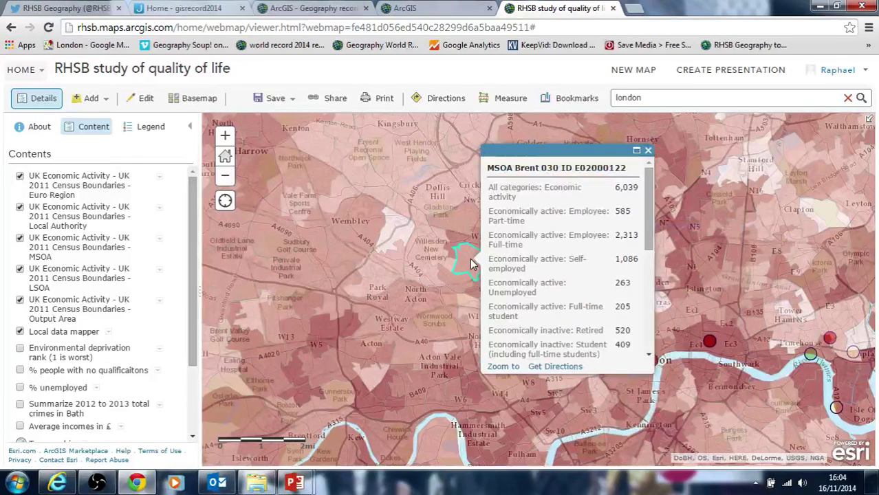
pyautogui.click(649, 152)
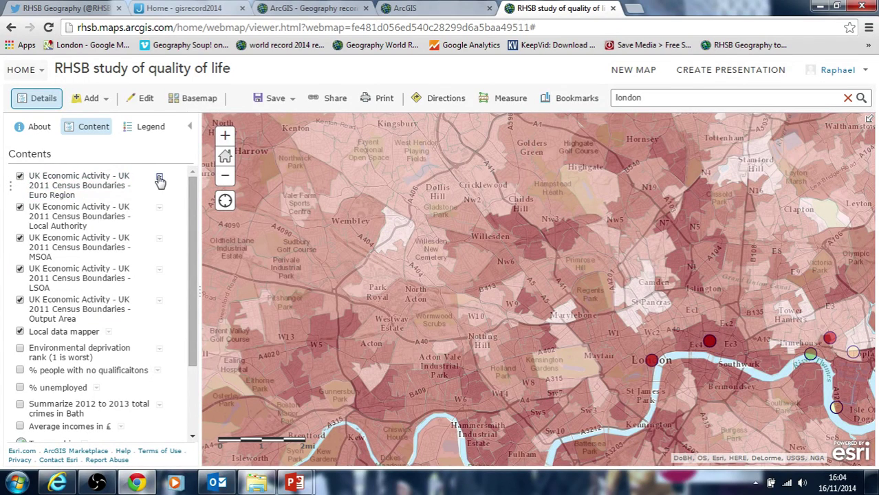
# - Hide the Euro Region, MSOA, LSOA and Output Area layers of UK Economic Activity, leaving only Local Authority on
pyautogui.click(20, 176)
pyautogui.click(20, 208)
pyautogui.click(20, 239)
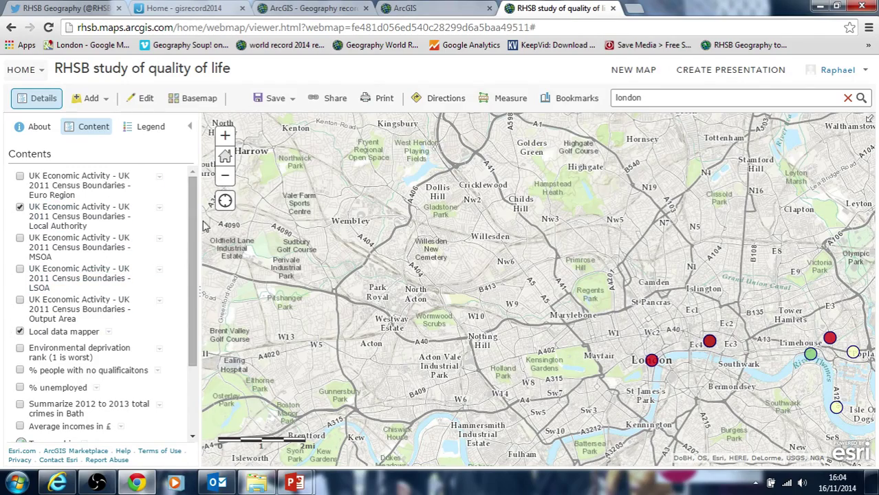
pyautogui.click(225, 176)
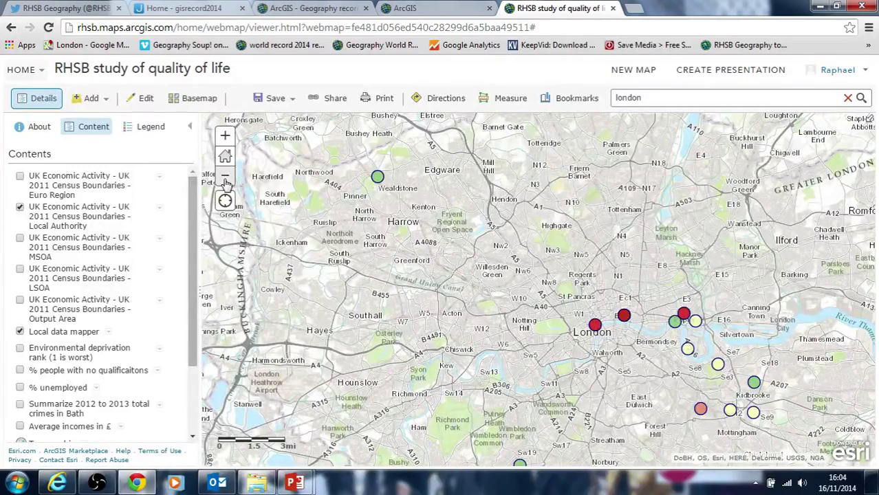
# - Remove the MSOA, LSOA, Output Area and Euro Region layers of UK Economic Activity from the map, keeping only Local Authority
pyautogui.click(225, 176)
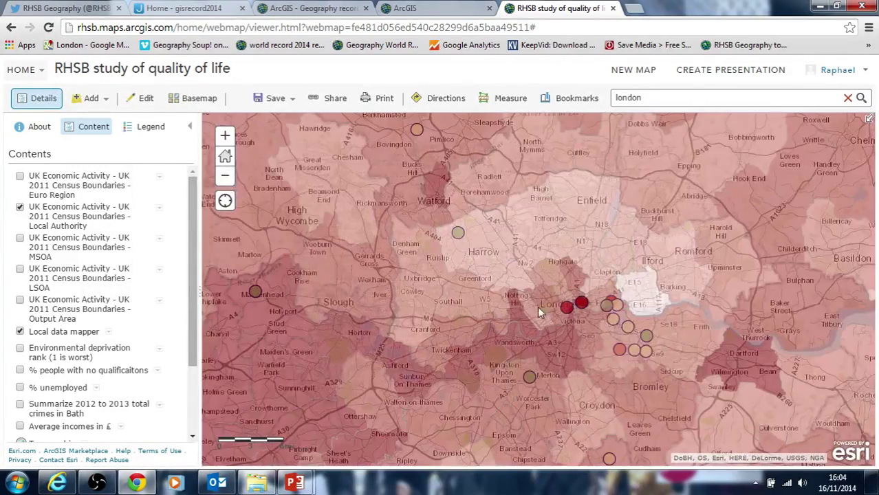
pyautogui.moveTo(537, 306); pyautogui.dragTo(505, 270)
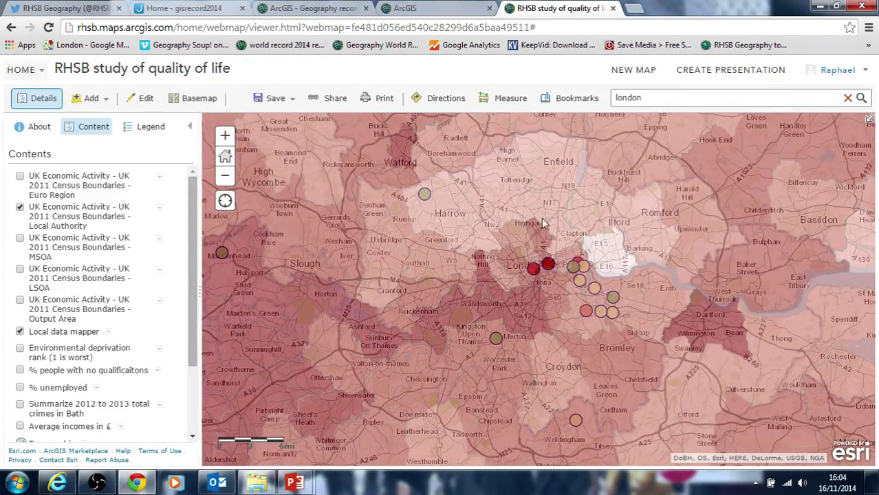
pyautogui.click(160, 241)
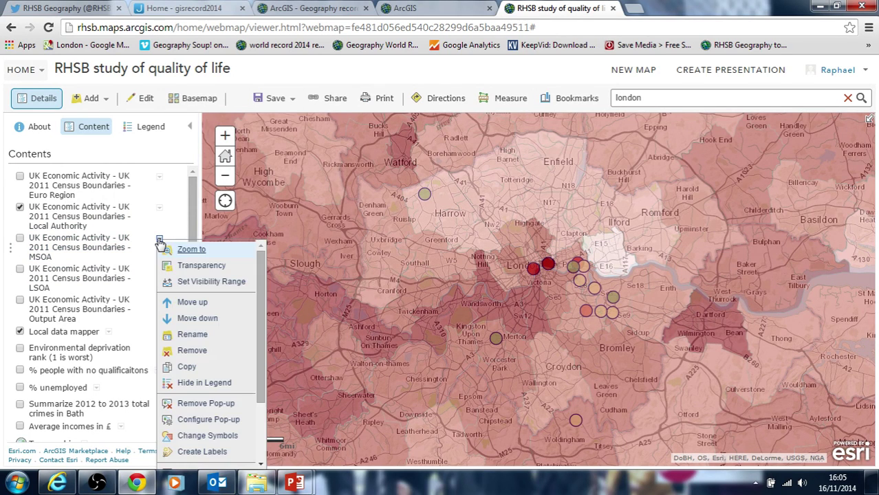
pyautogui.click(191, 350)
pyautogui.click(159, 240)
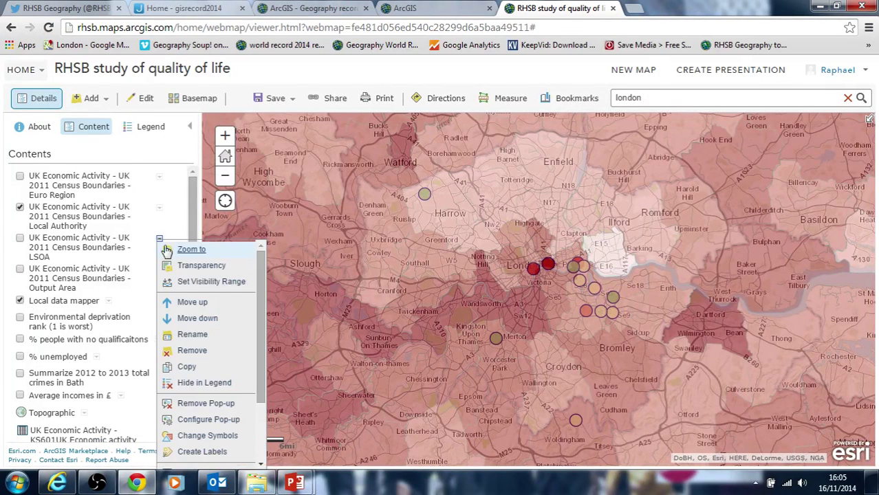
pyautogui.click(194, 353)
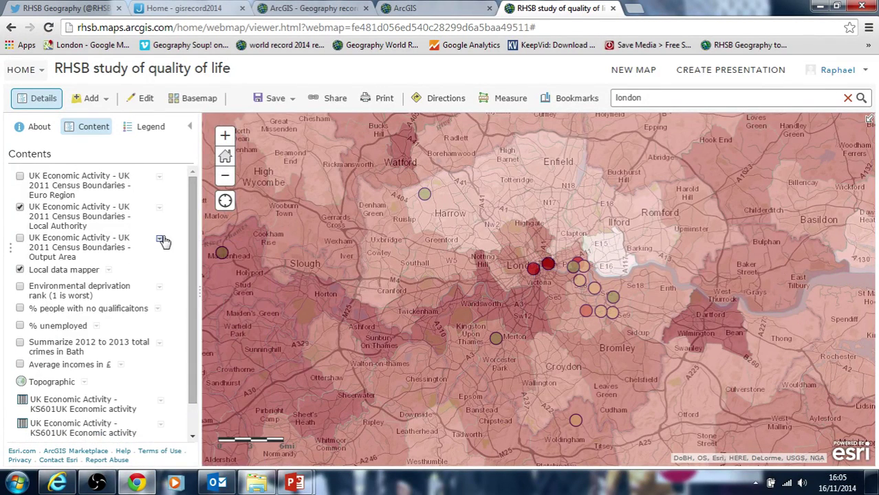
pyautogui.click(160, 240)
pyautogui.click(192, 353)
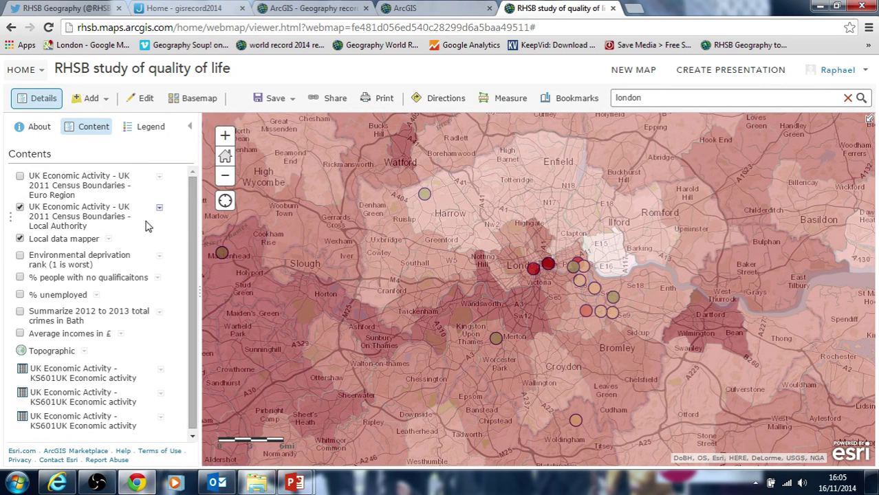
pyautogui.click(160, 176)
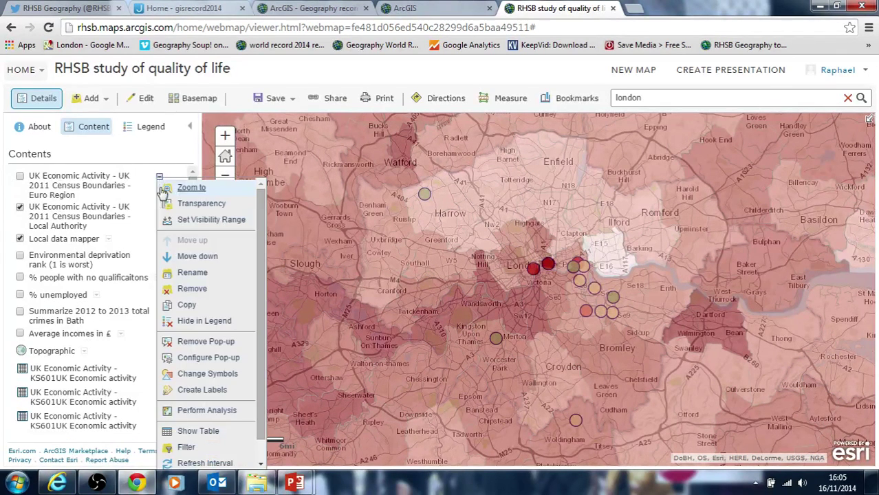
pyautogui.click(189, 293)
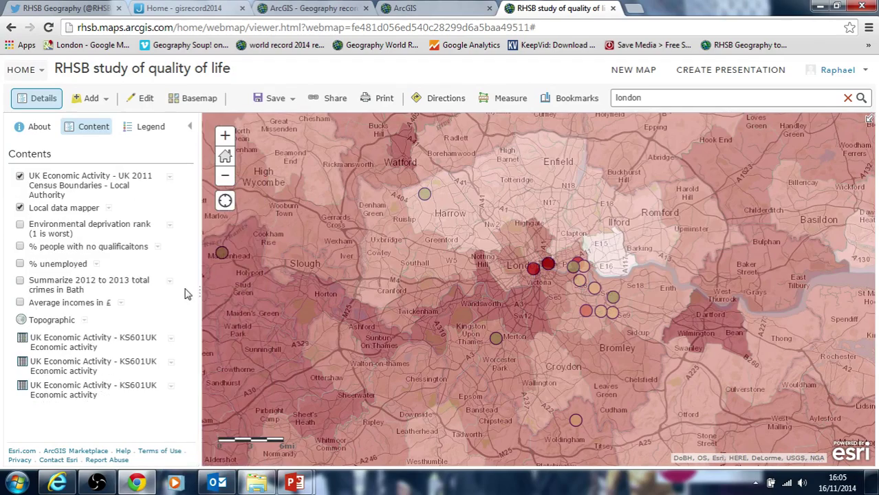
# - Examine at which map scales the UK Economic Activity Local Authority layer is drawn over London
pyautogui.click(228, 179)
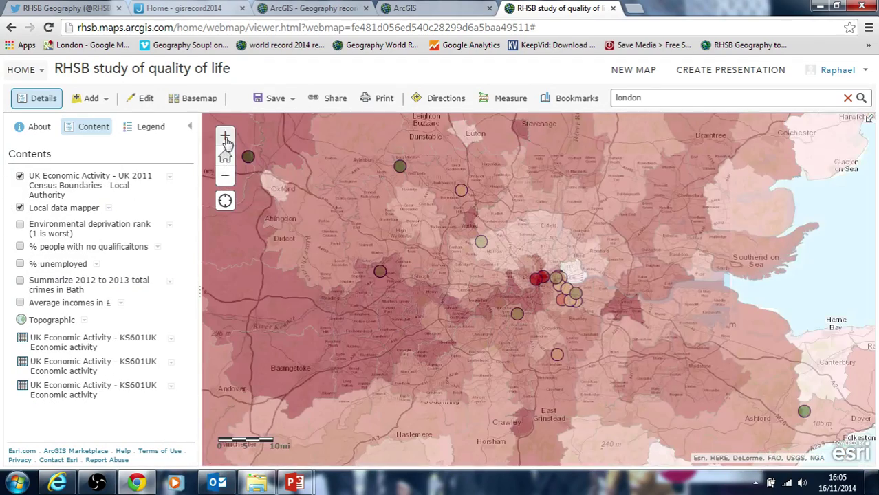
pyautogui.click(225, 176)
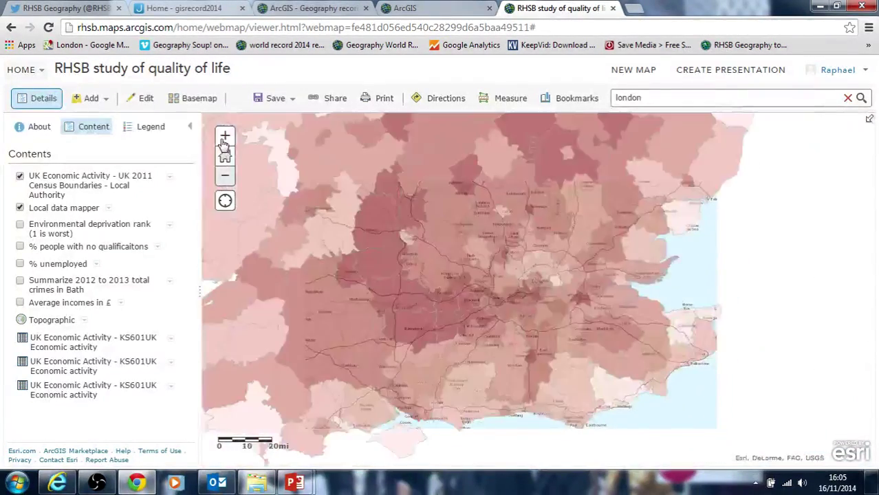
pyautogui.click(225, 138)
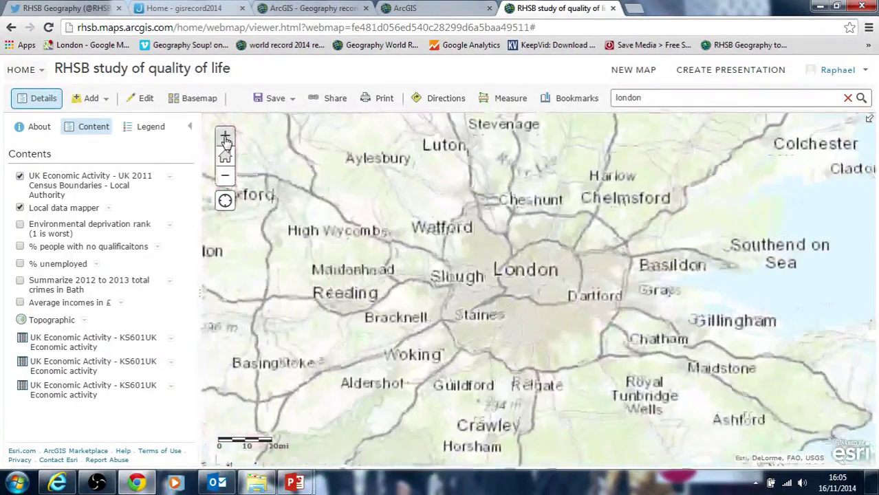
pyautogui.click(225, 138)
pyautogui.click(225, 137)
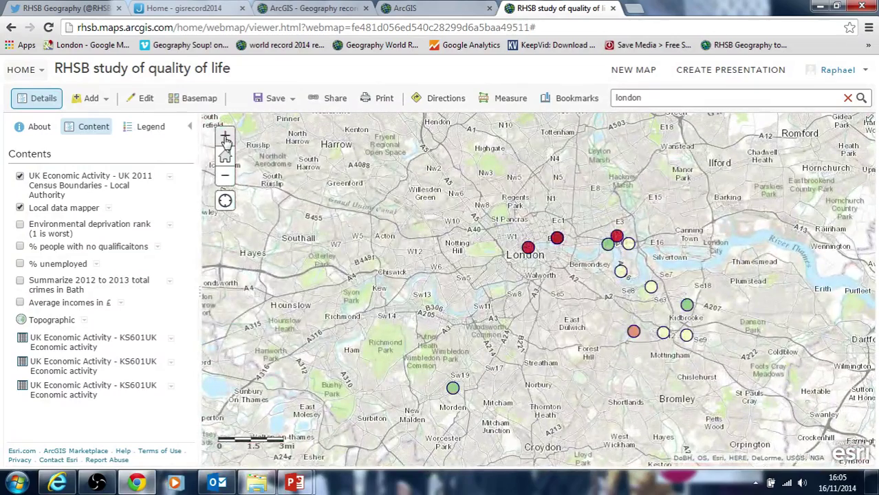
pyautogui.click(225, 176)
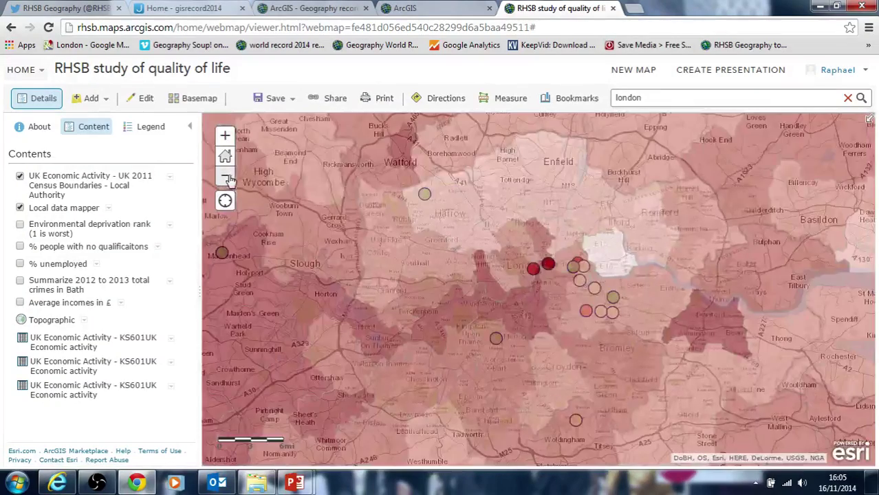
pyautogui.click(226, 136)
pyautogui.click(225, 136)
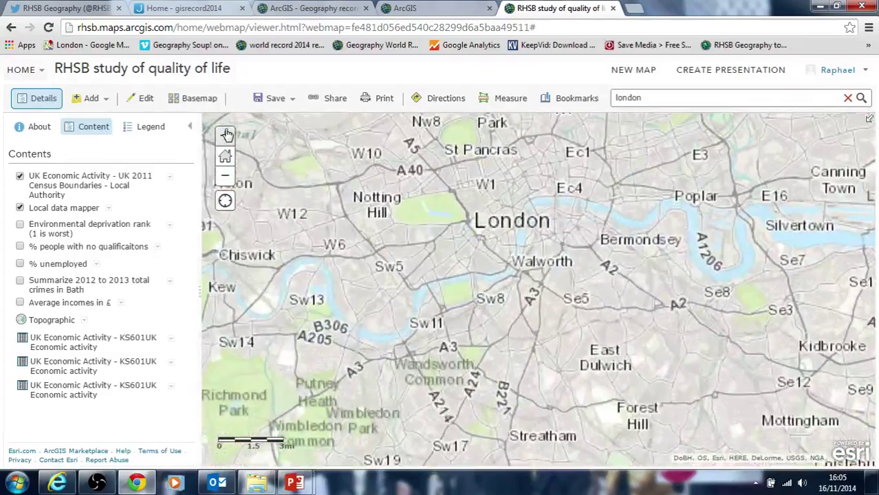
# - Clear the visibility range of the UK Economic Activity Local Authority layer
pyautogui.click(169, 176)
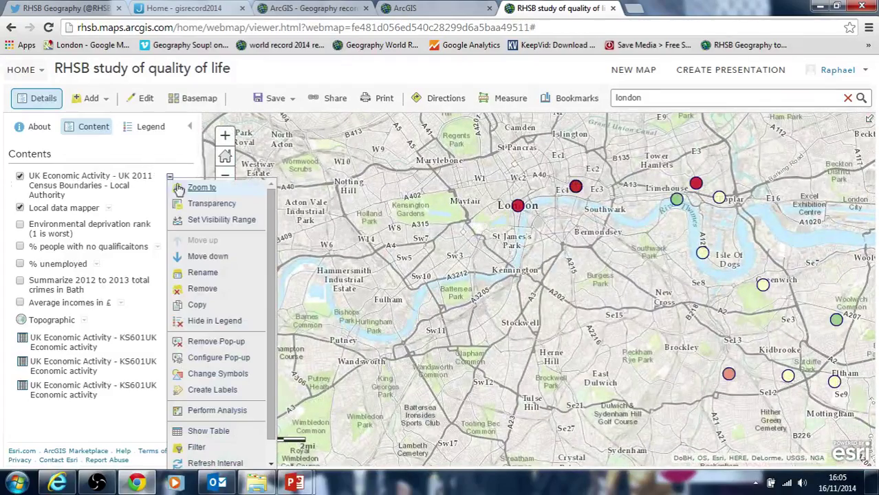
pyautogui.moveTo(198, 222)
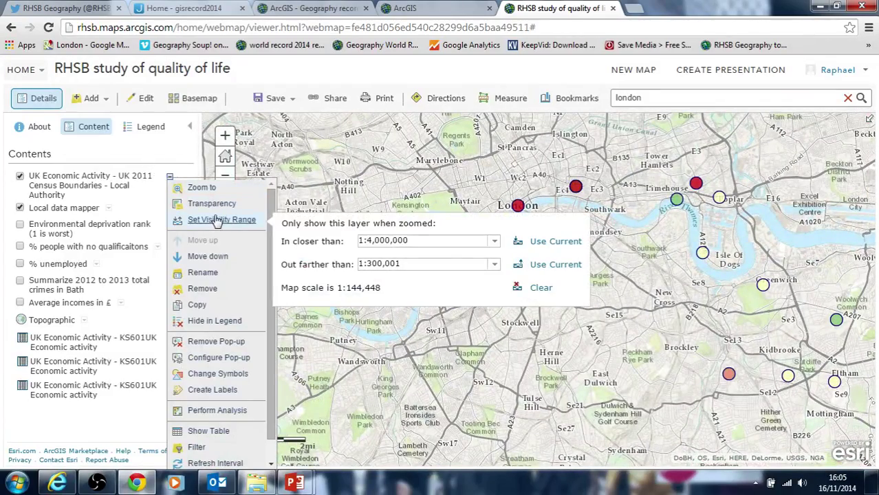
pyautogui.click(542, 289)
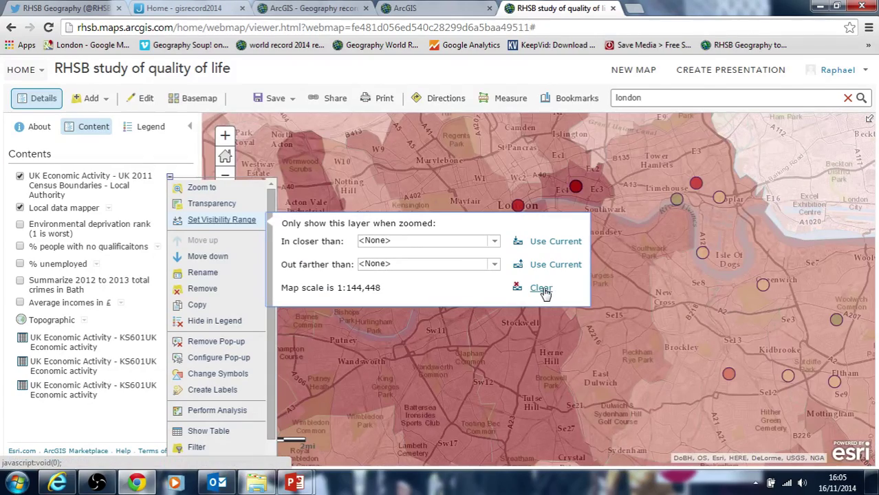
# - Examine the Local Authority layer over London at closer and wider scales, viewing and closing the Kensington and Chelsea details
pyautogui.click(387, 194)
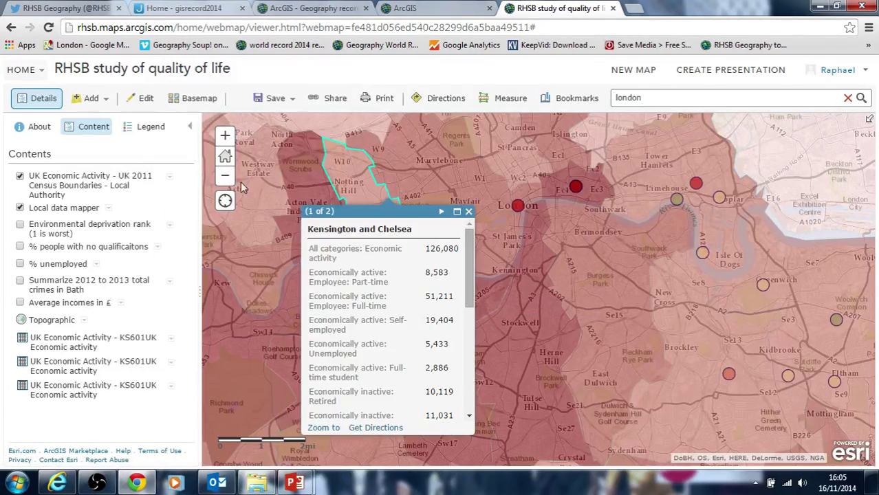
pyautogui.click(229, 179)
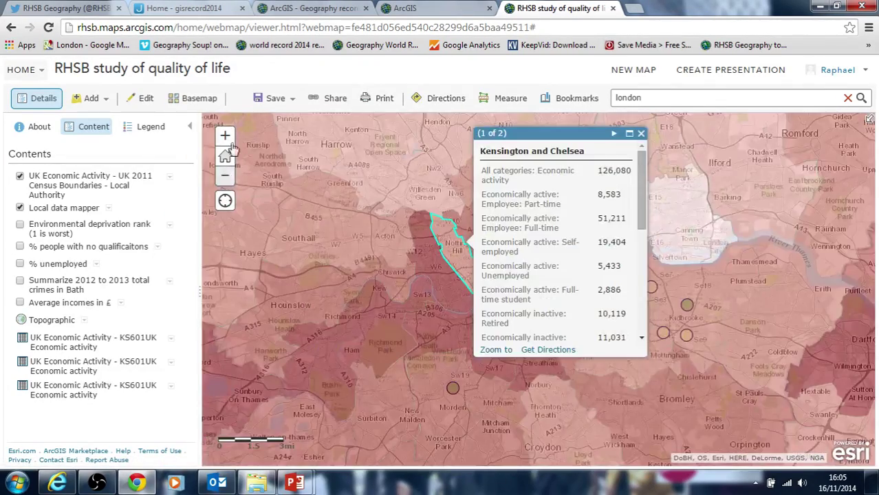
pyautogui.click(225, 176)
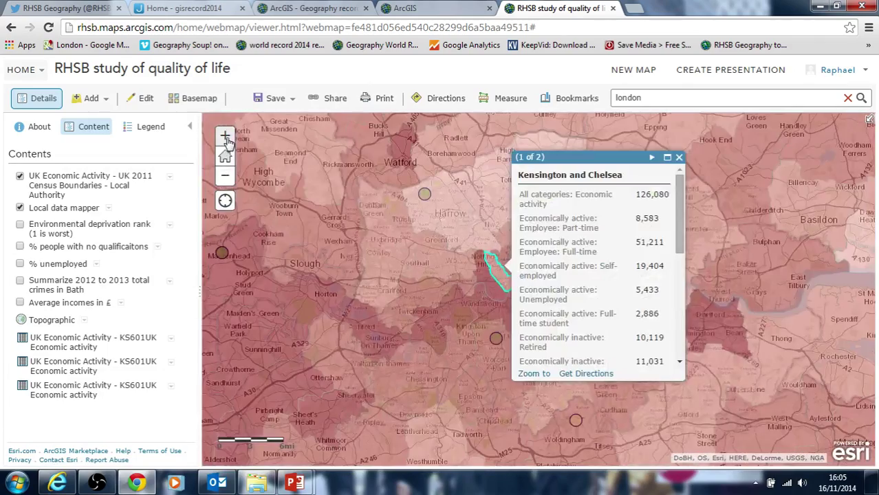
pyautogui.click(225, 139)
pyautogui.click(226, 139)
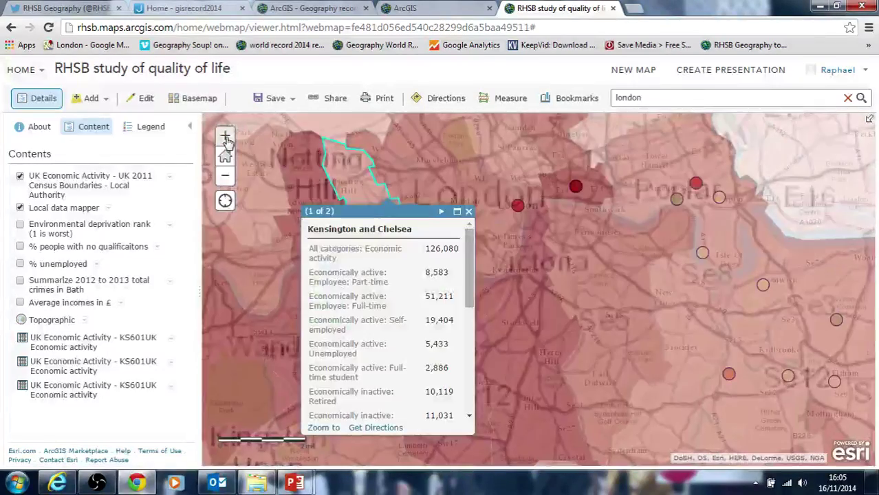
pyautogui.click(226, 139)
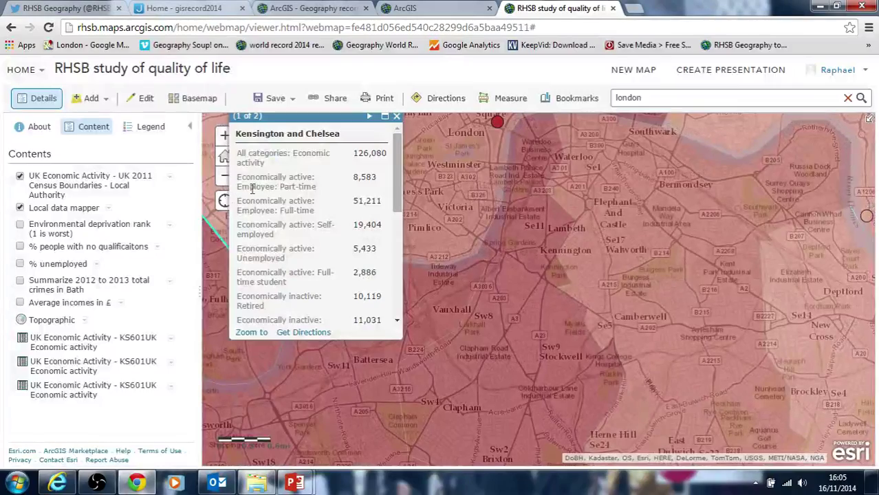
pyautogui.click(396, 118)
pyautogui.click(225, 179)
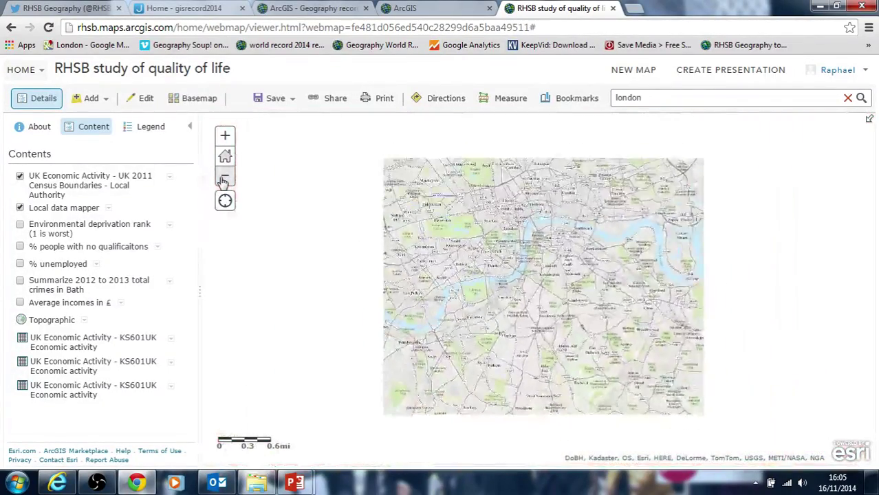
pyautogui.click(224, 179)
pyautogui.click(224, 179)
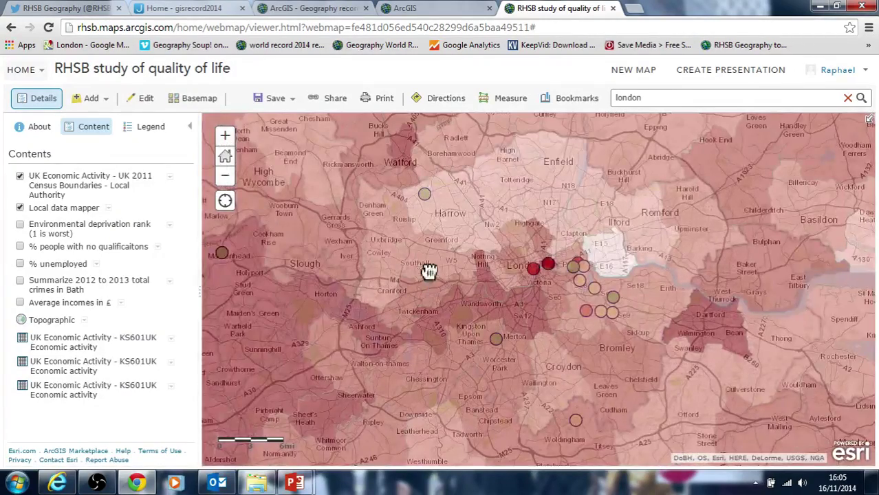
pyautogui.moveTo(428, 271); pyautogui.dragTo(416, 247)
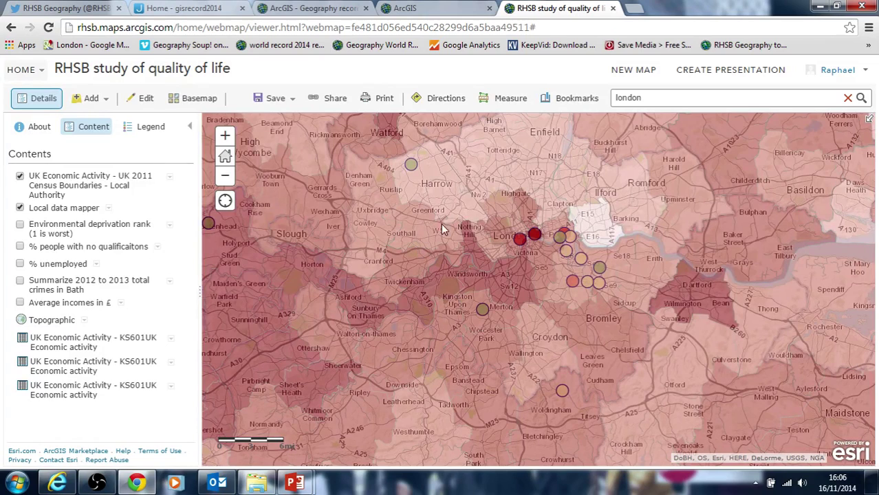
pyautogui.click(93, 98)
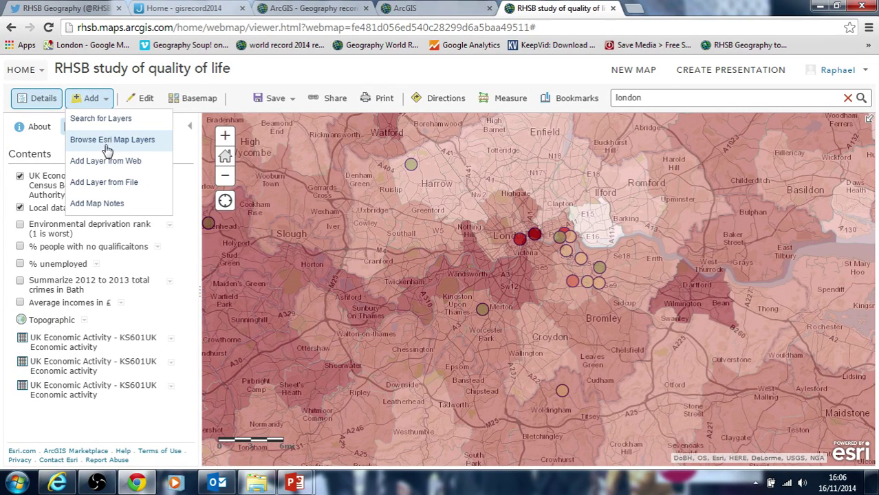
pyautogui.click(102, 120)
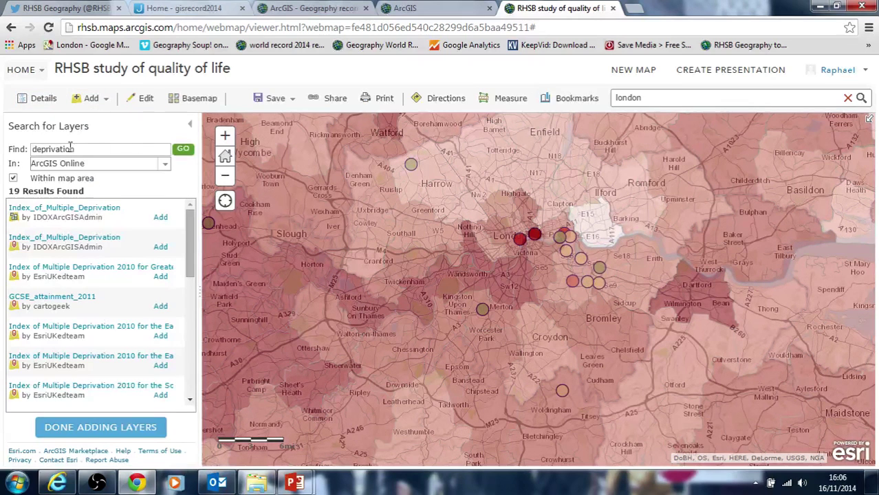
pyautogui.click(88, 99)
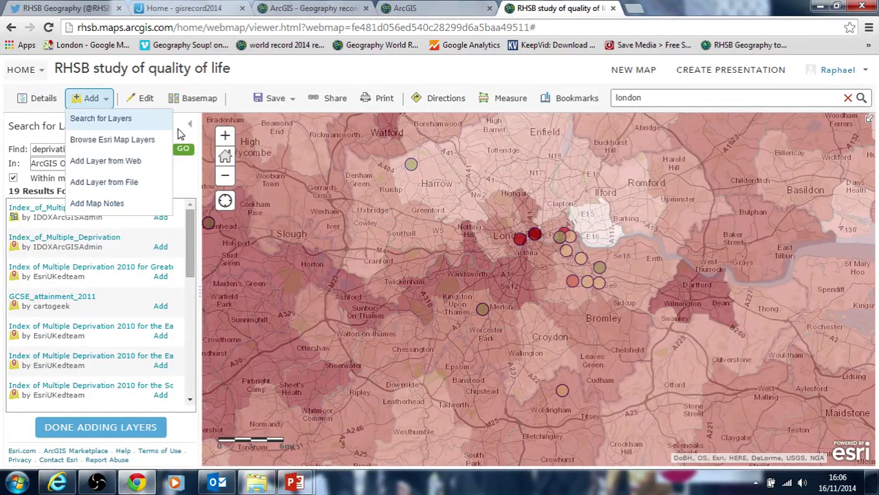
pyautogui.click(191, 129)
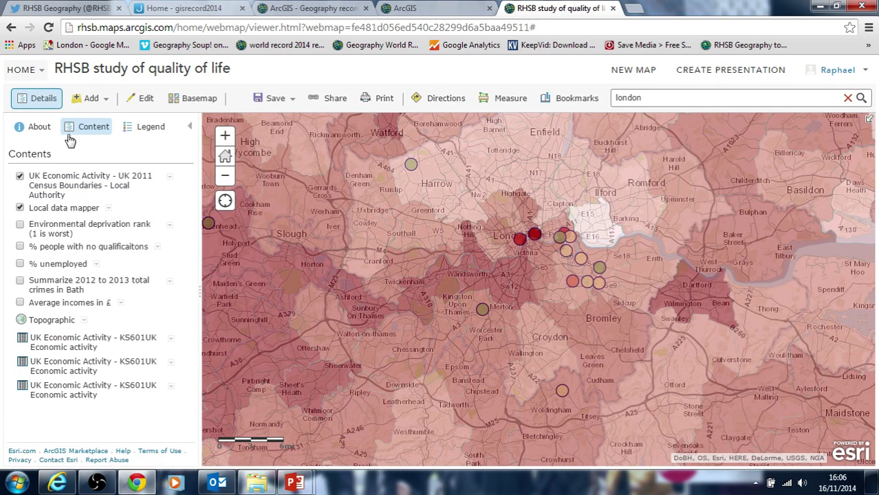
# - Set the UK Economic Activity Local Authority layer's symbols to show Economically active: Unemployed (%)
pyautogui.click(169, 177)
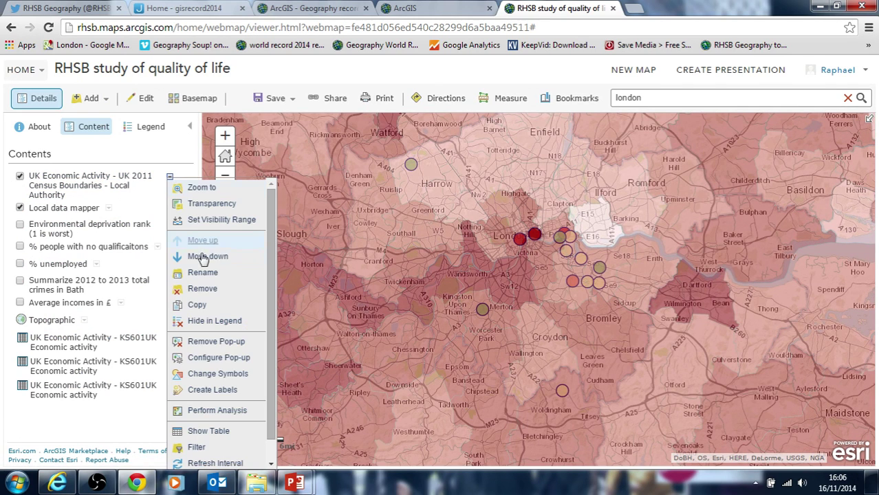
pyautogui.click(217, 374)
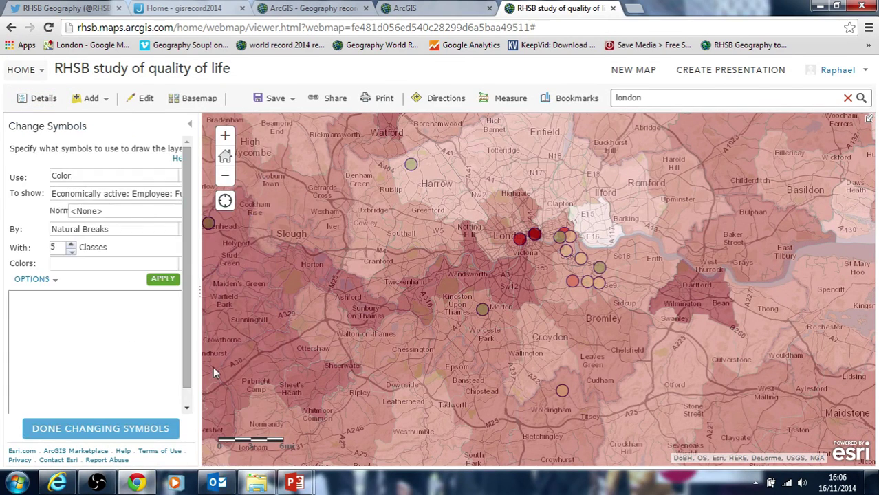
pyautogui.click(185, 193)
pyautogui.moveTo(300, 220); pyautogui.dragTo(306, 277)
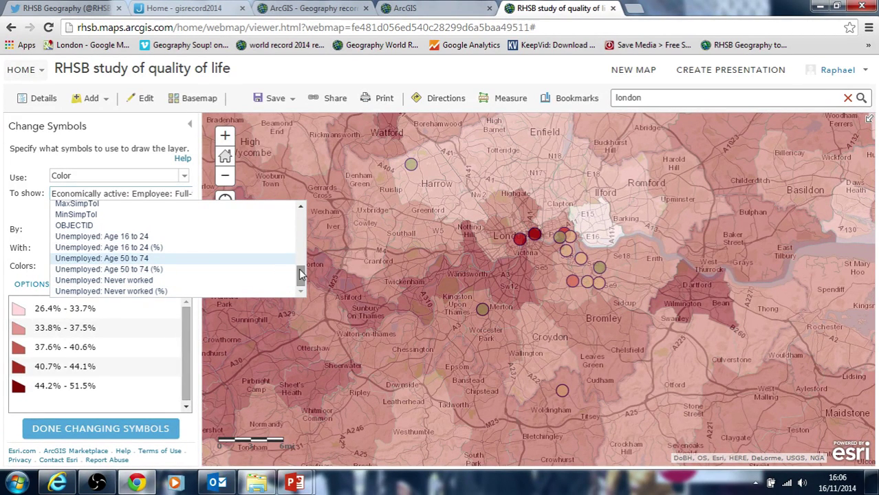
pyautogui.moveTo(302, 273); pyautogui.dragTo(303, 258)
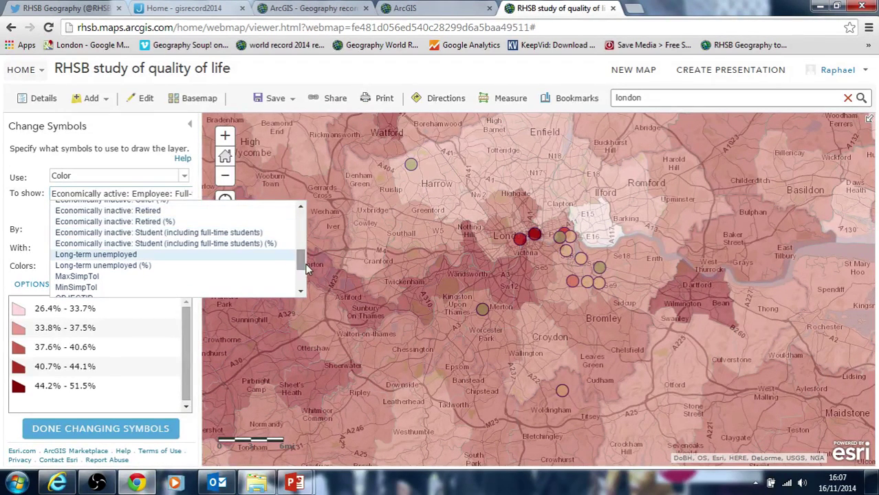
pyautogui.scroll(2, 300, 254)
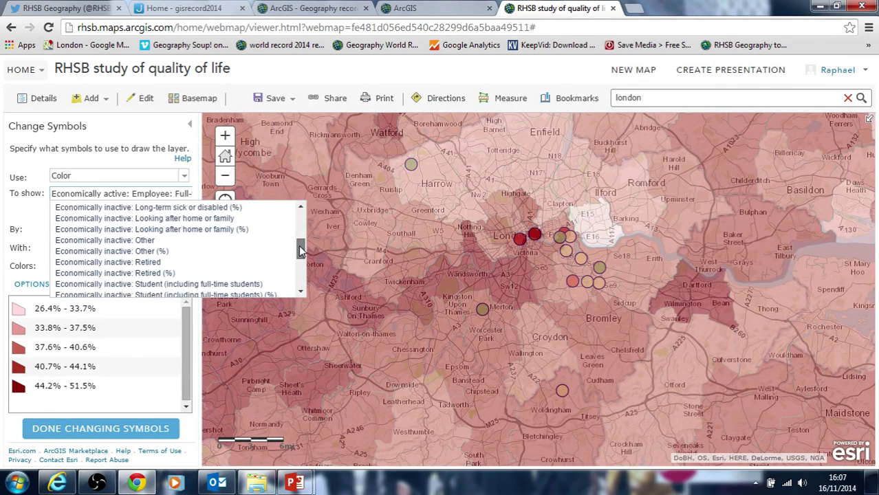
pyautogui.scroll(3, 297, 249)
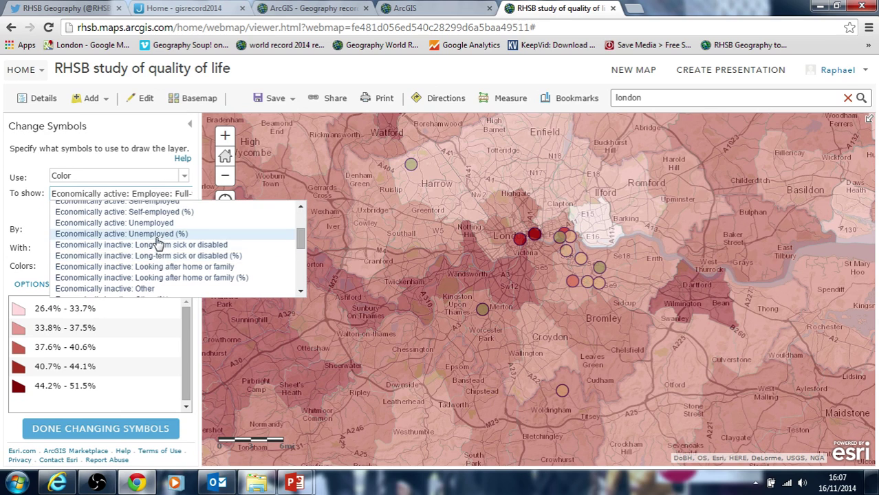
pyautogui.click(157, 235)
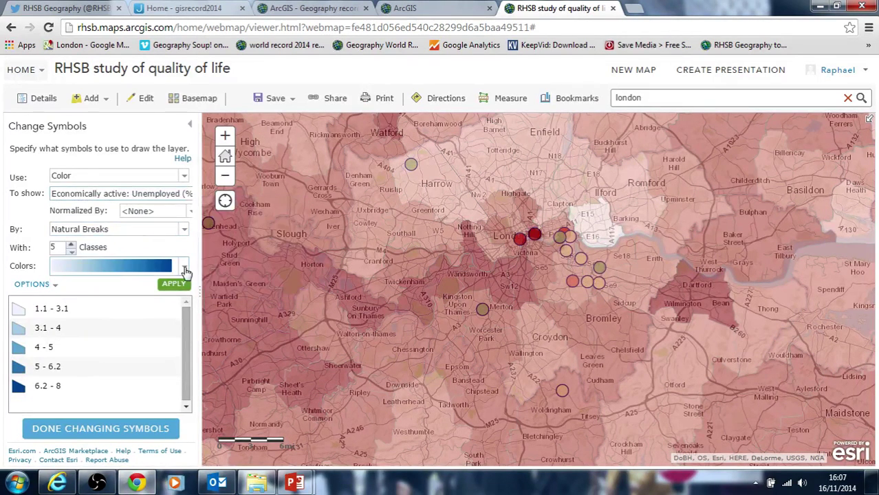
# - Apply the red-yellow-green colour ramp to the unemployment classes, flipped so low values are green and high values red, and finish changing symbols
pyautogui.click(183, 267)
pyautogui.moveTo(199, 295); pyautogui.dragTo(200, 354)
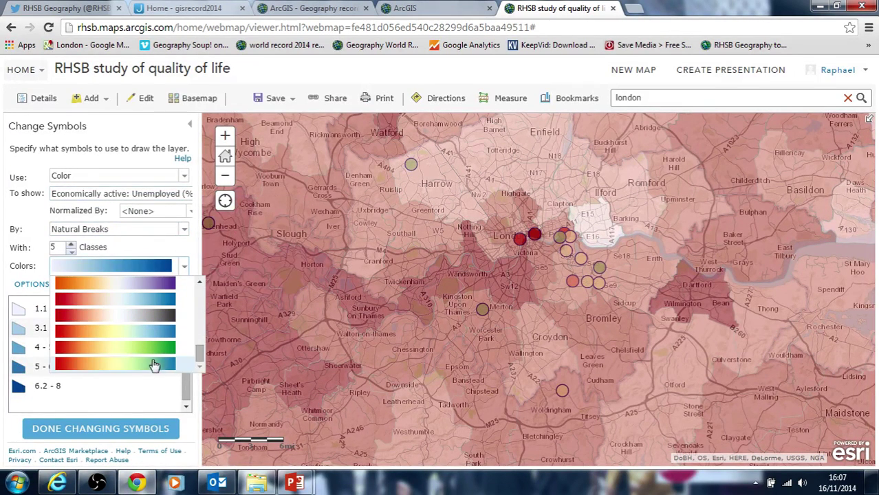
pyautogui.click(139, 351)
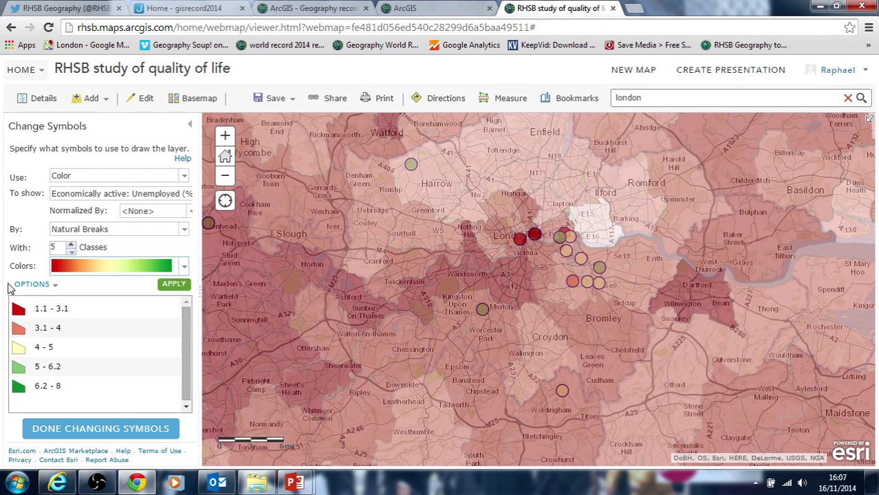
pyautogui.click(56, 286)
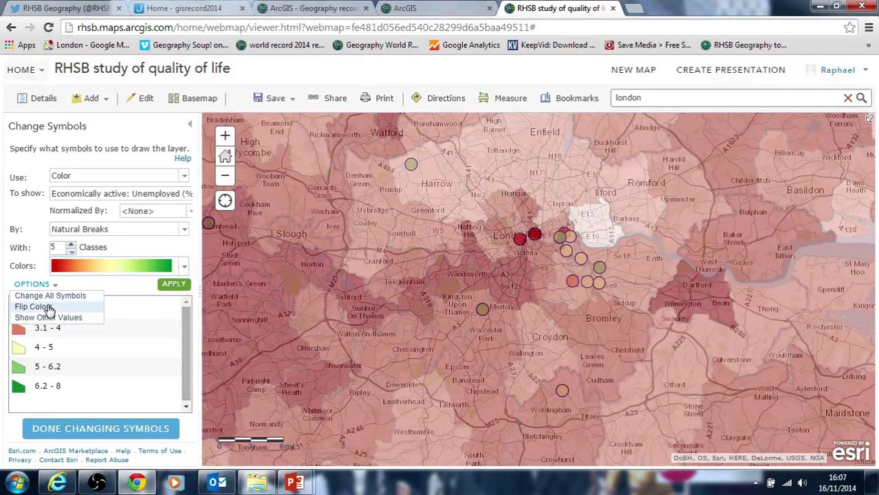
pyautogui.click(34, 307)
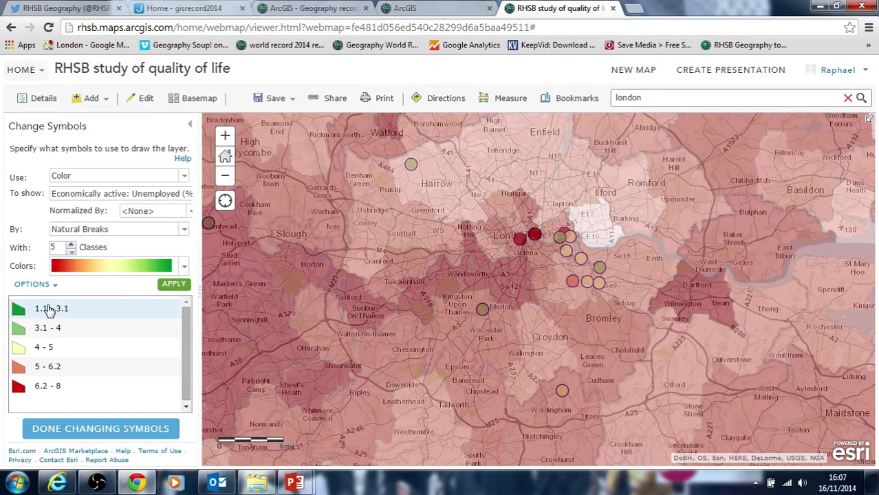
pyautogui.click(174, 284)
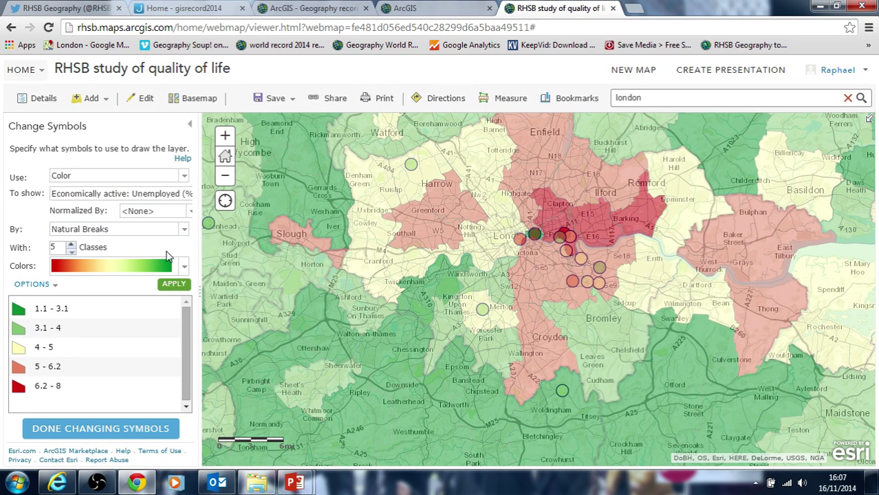
pyautogui.click(128, 429)
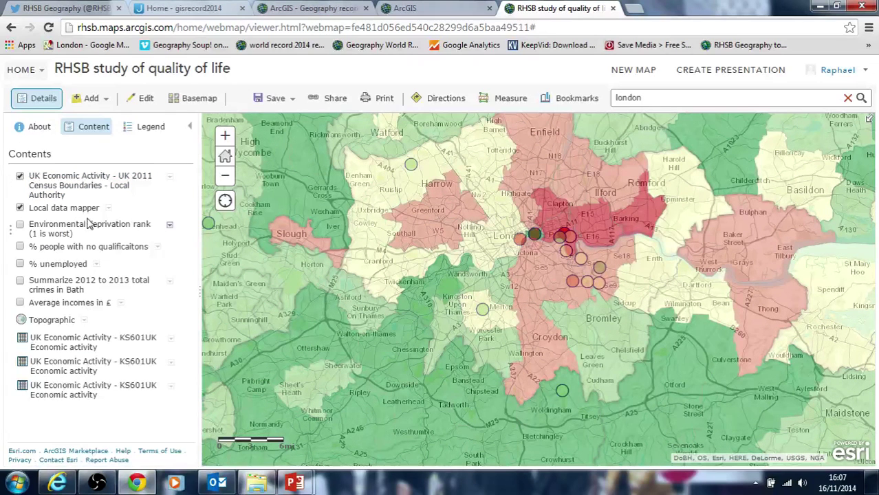
# - View and close the details of Greenwich, the Sutton High survey point and nearby features to compare unemployment with survey scores
pyautogui.click(590, 251)
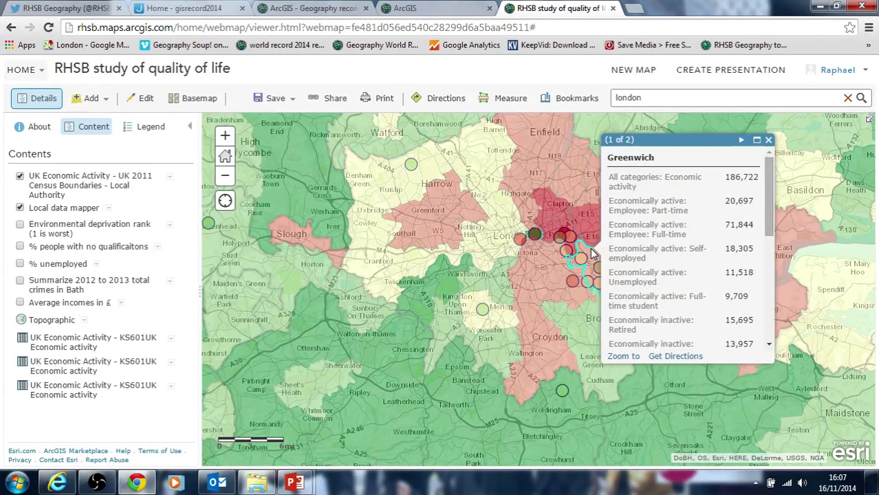
pyautogui.click(559, 236)
pyautogui.click(733, 125)
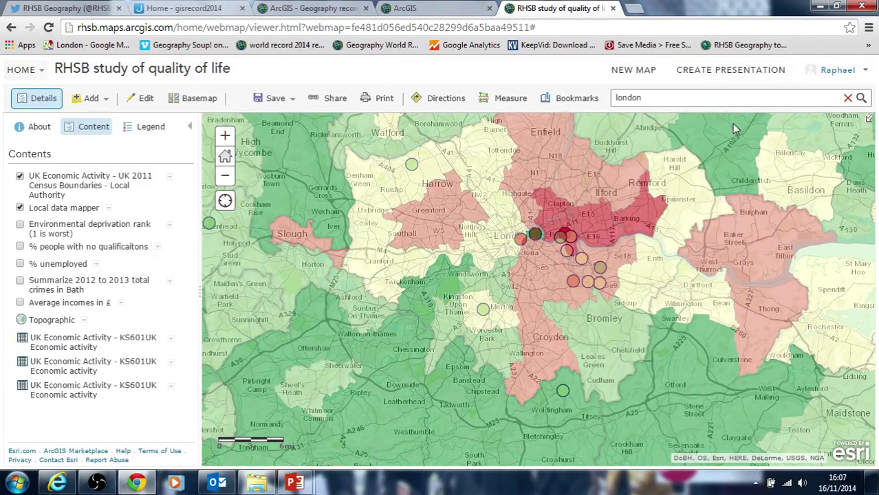
pyautogui.click(482, 311)
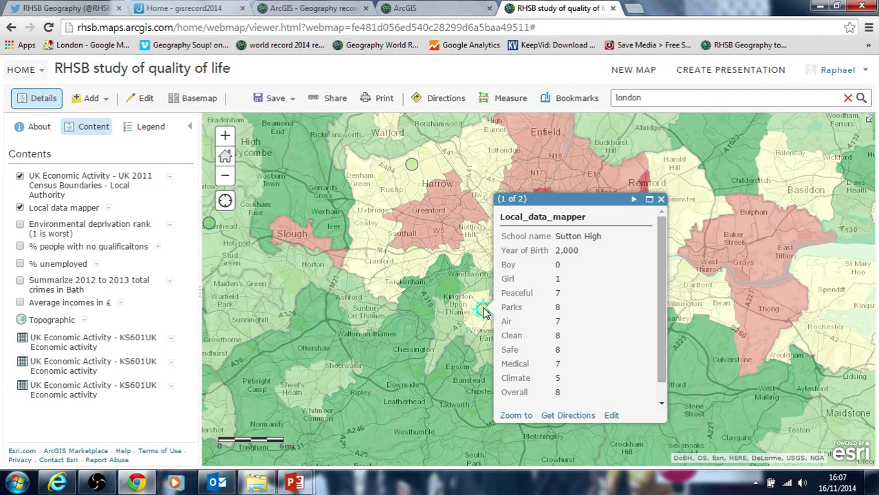
pyautogui.click(662, 200)
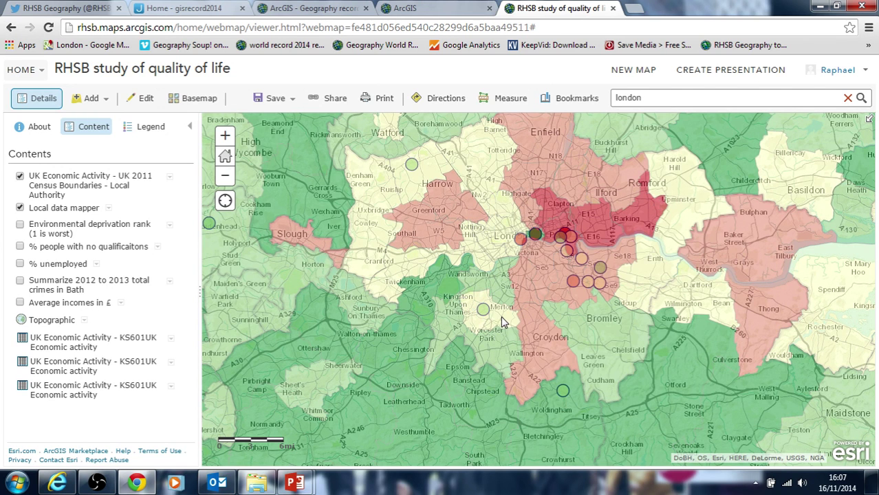
pyautogui.click(501, 318)
pyautogui.click(677, 207)
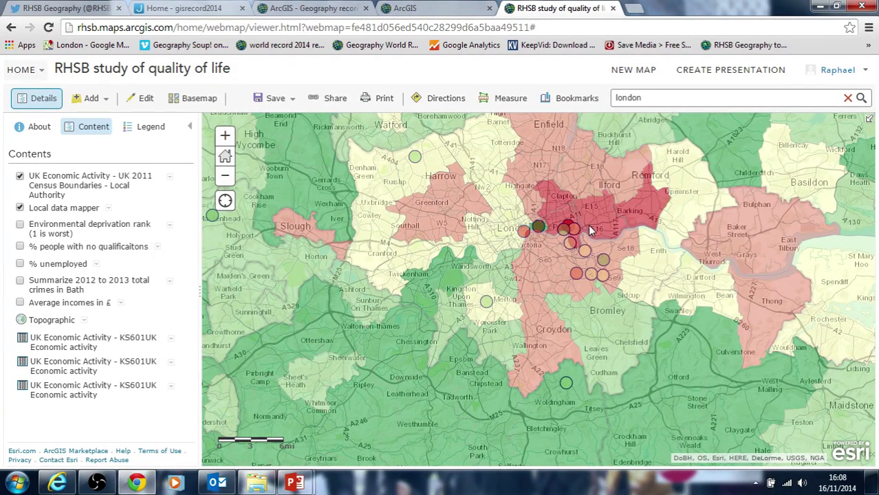
# - Show and collapse the legends of the Local data mapper and UK Economic Activity Local Authority layers
pyautogui.click(64, 209)
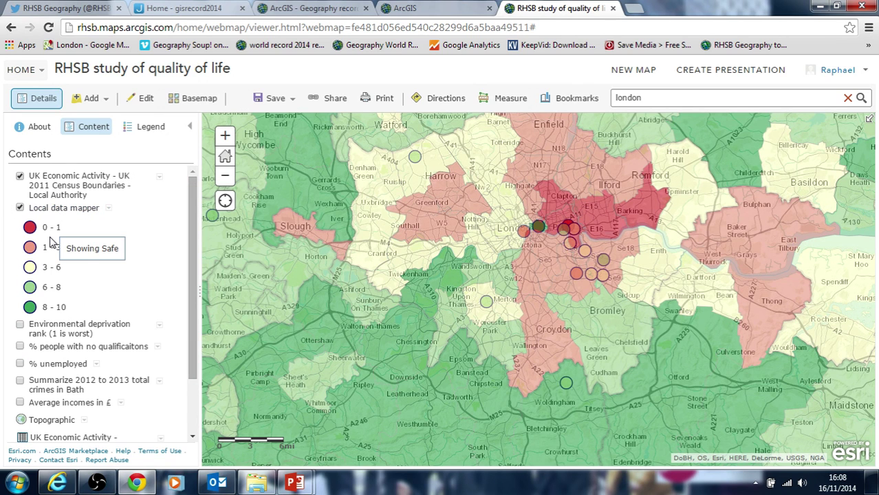
pyautogui.click(54, 210)
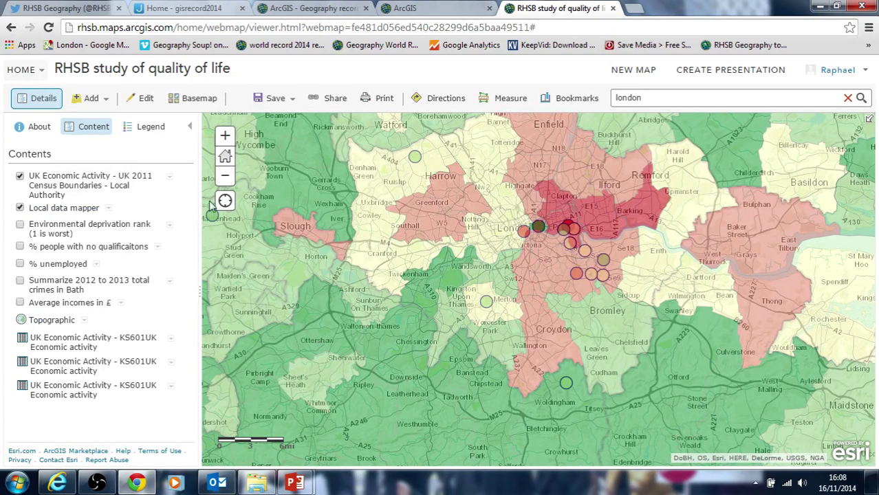
pyautogui.click(96, 193)
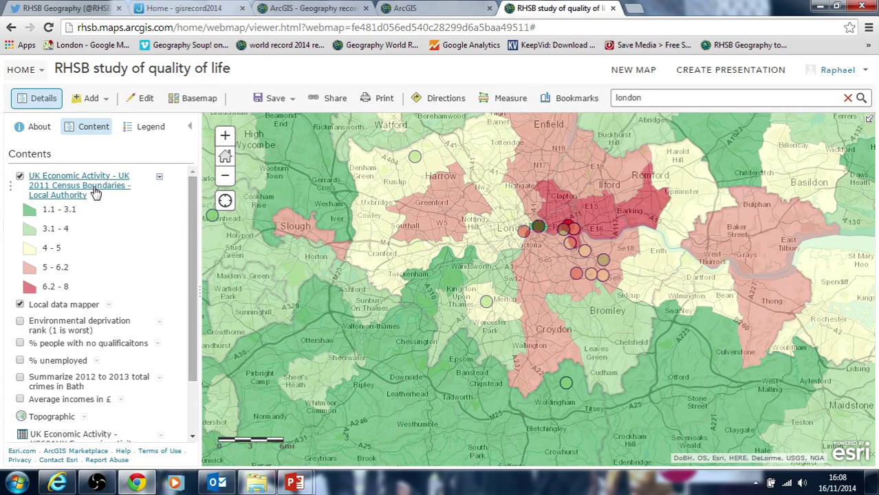
pyautogui.click(95, 194)
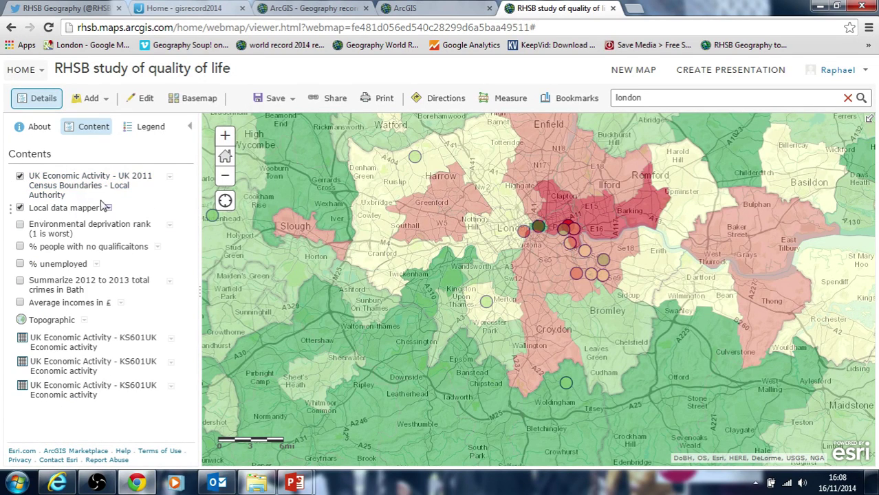
# - Move the Local data mapper layer above the UK Economic Activity Local Authority layer
pyautogui.click(108, 208)
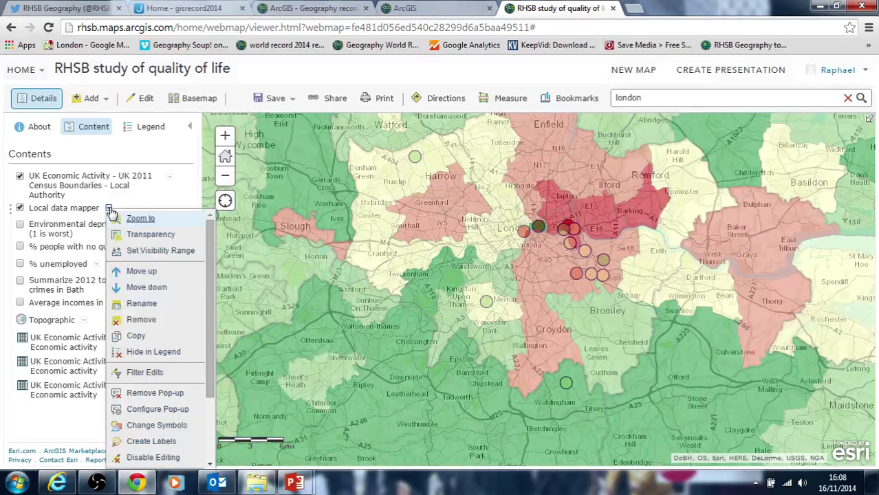
pyautogui.click(137, 272)
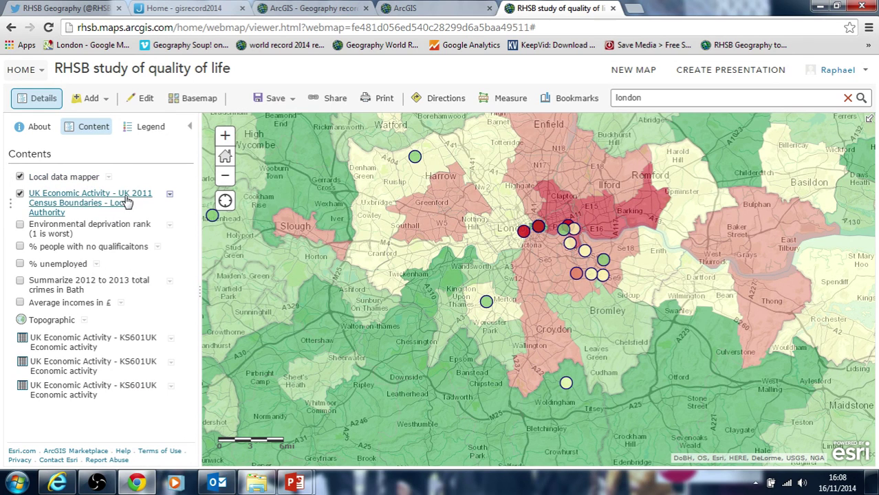
pyautogui.click(108, 178)
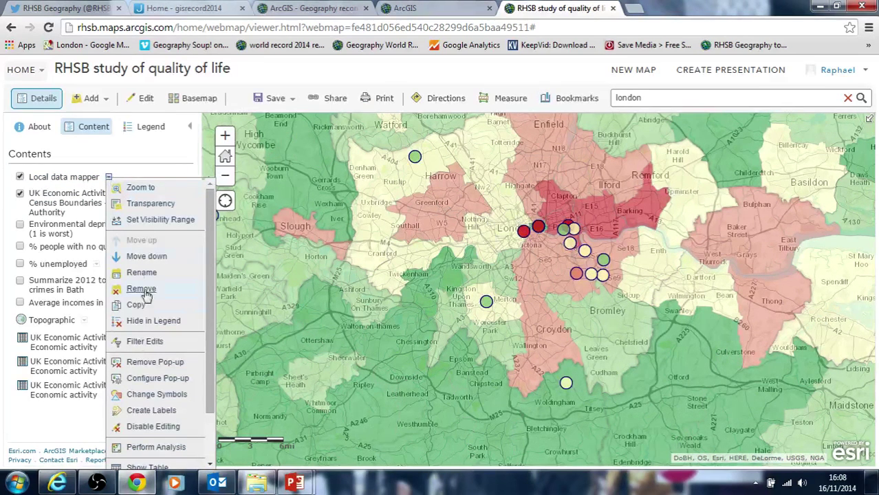
pyautogui.click(147, 168)
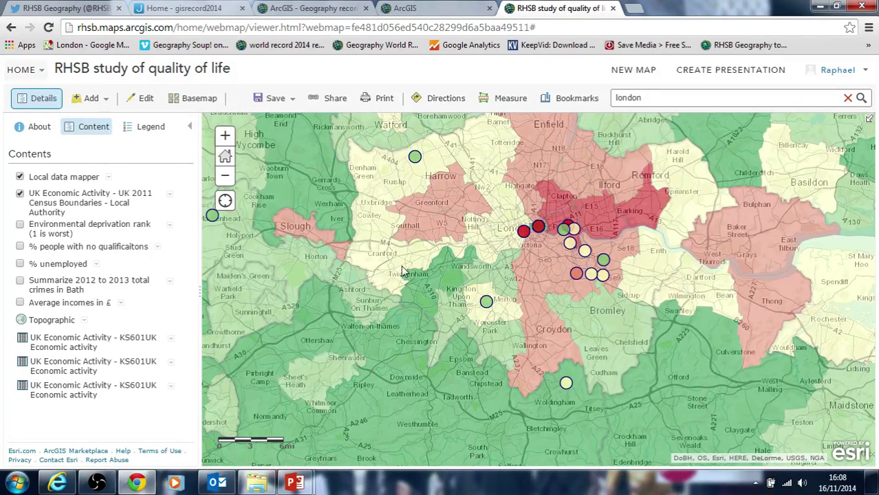
# - Start a Summarize Within analysis on the UK Economic Activity Local Authority layer, with Local data mapper as the layer to summarize
pyautogui.click(170, 195)
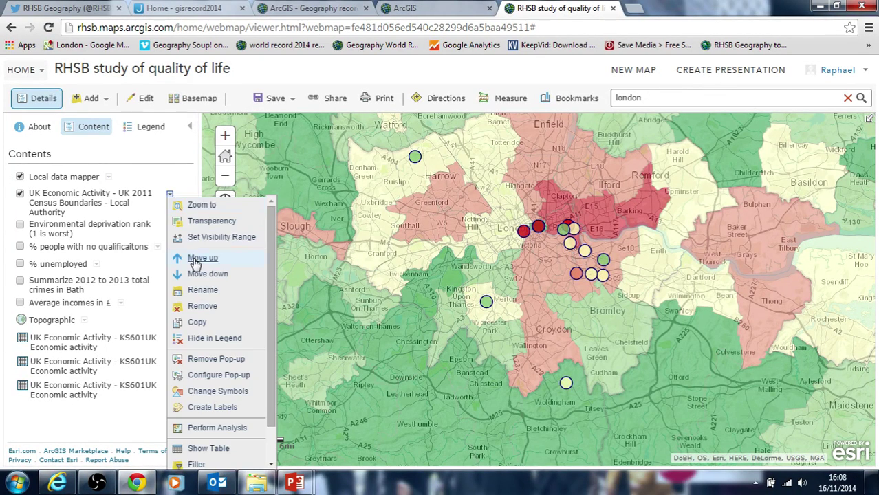
pyautogui.click(216, 427)
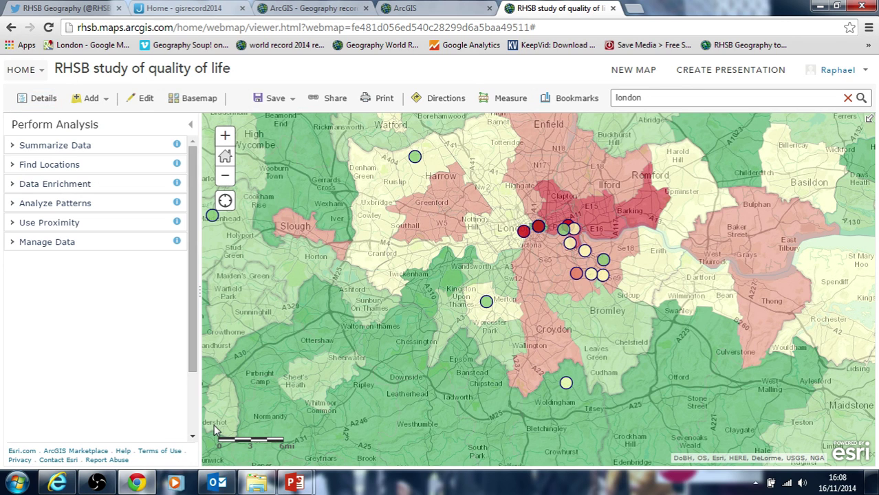
pyautogui.click(73, 145)
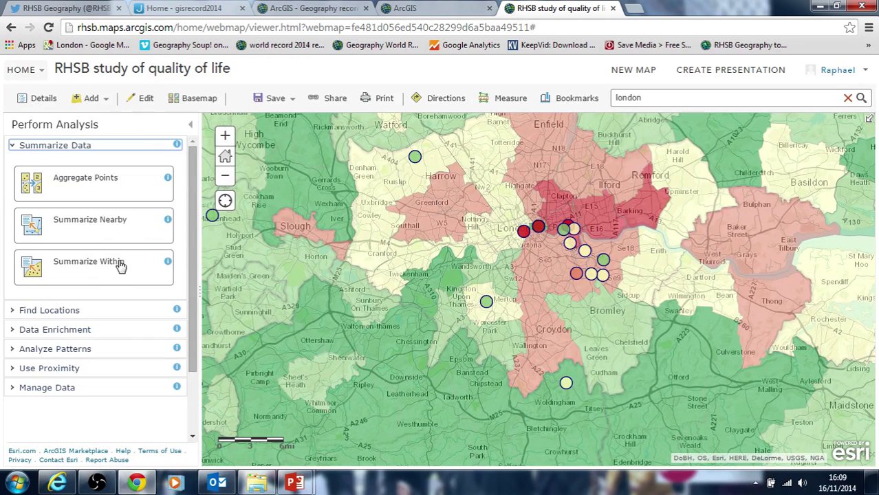
pyautogui.click(123, 273)
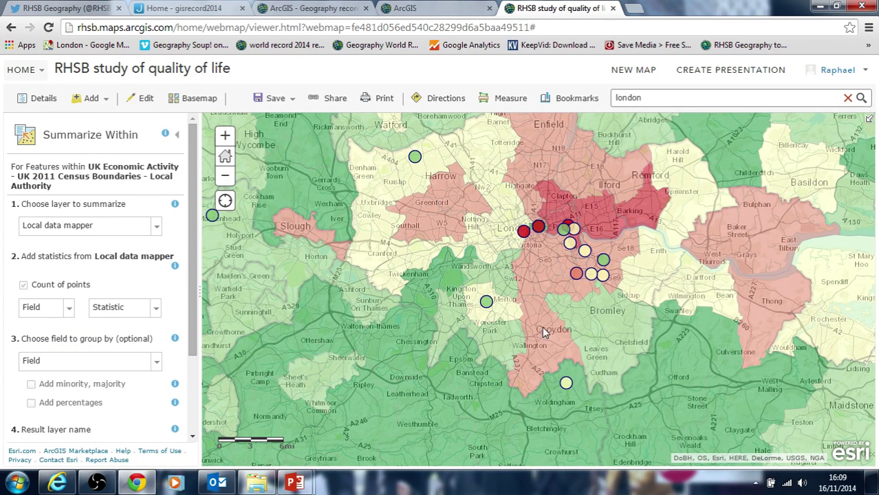
pyautogui.click(160, 224)
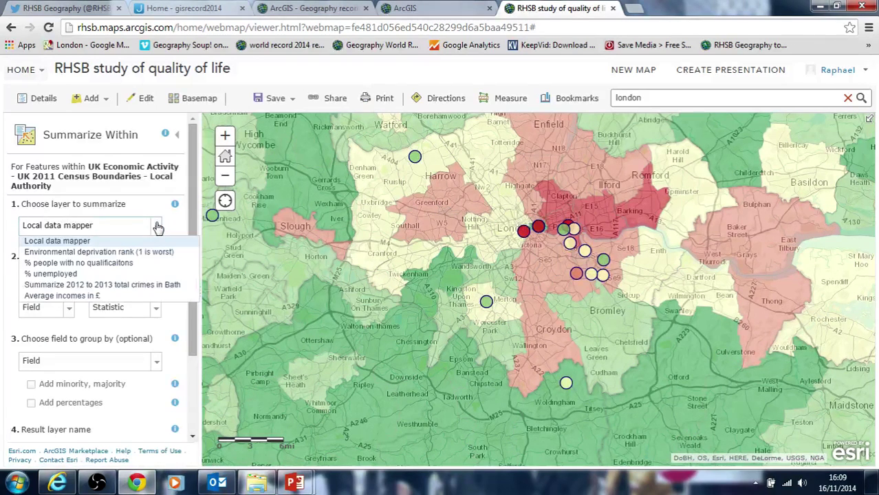
pyautogui.click(85, 245)
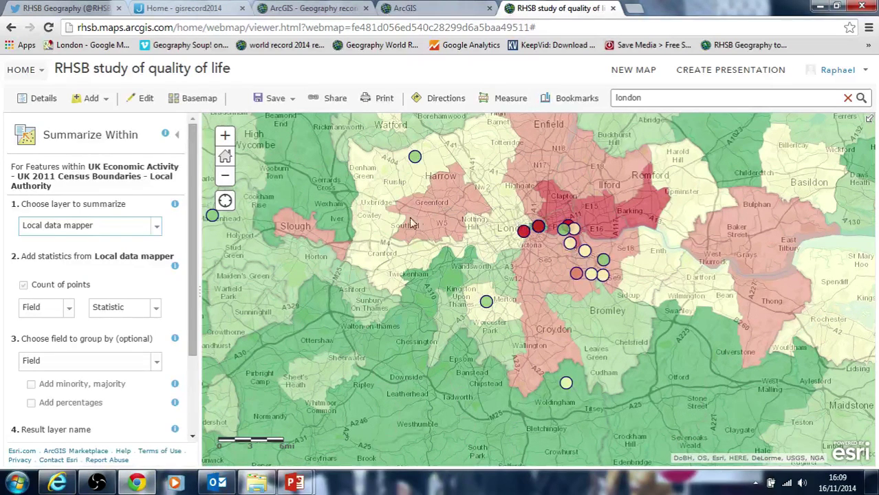
# - Add the average of the Safe field as a statistic from Local data mapper in the Summarize Within analysis
pyautogui.scroll(-2, 186, 189)
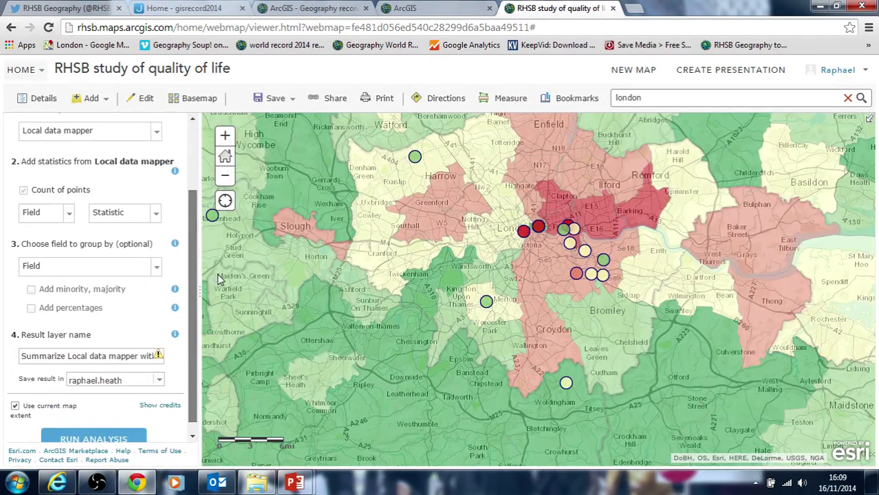
pyautogui.click(71, 217)
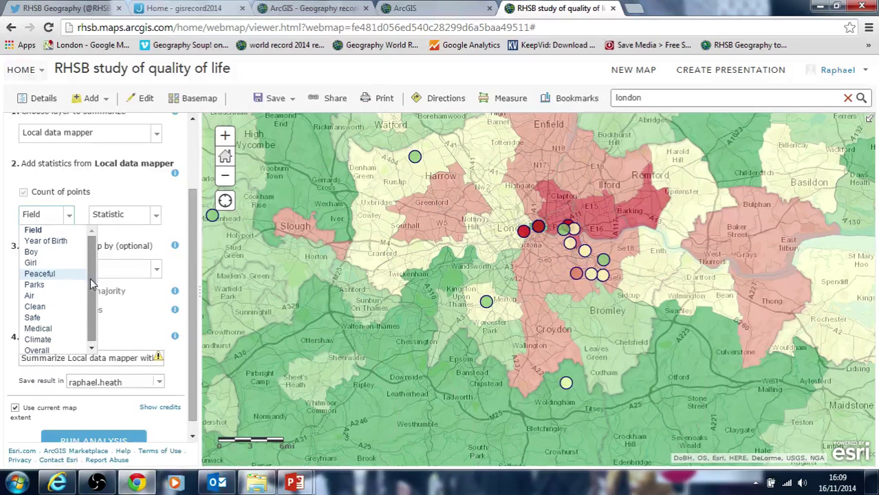
pyautogui.moveTo(90, 278); pyautogui.dragTo(90, 296)
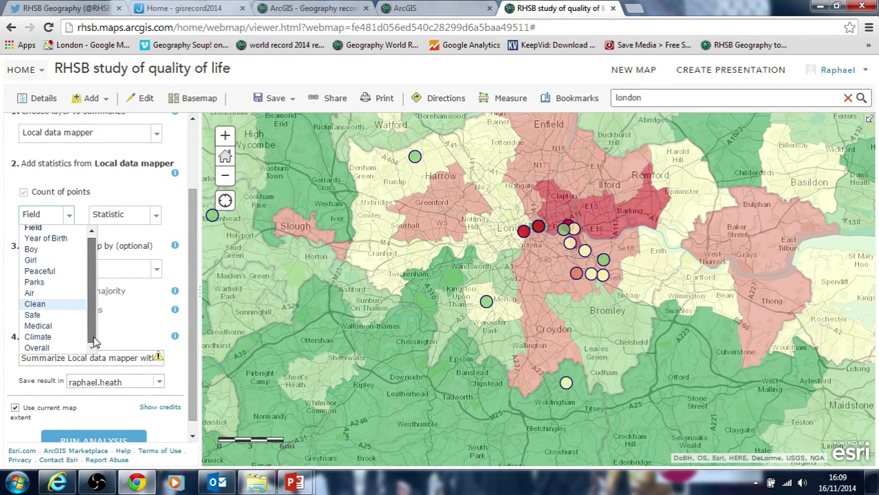
pyautogui.click(42, 318)
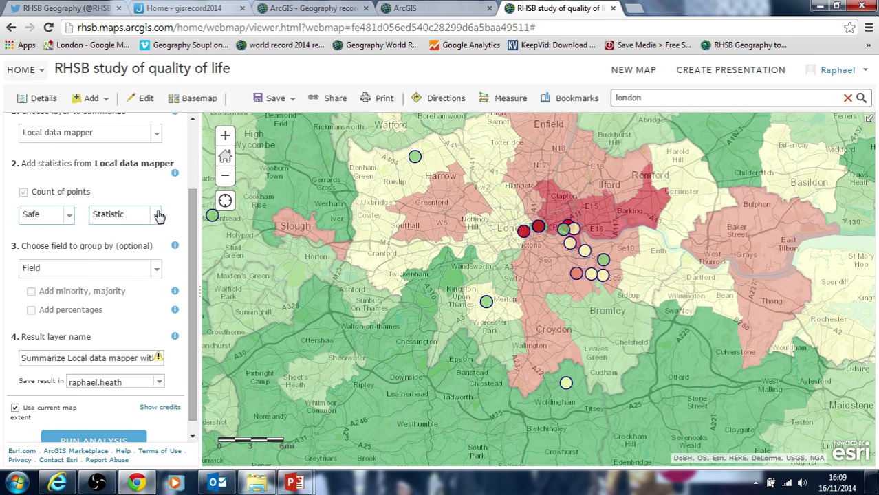
pyautogui.click(156, 216)
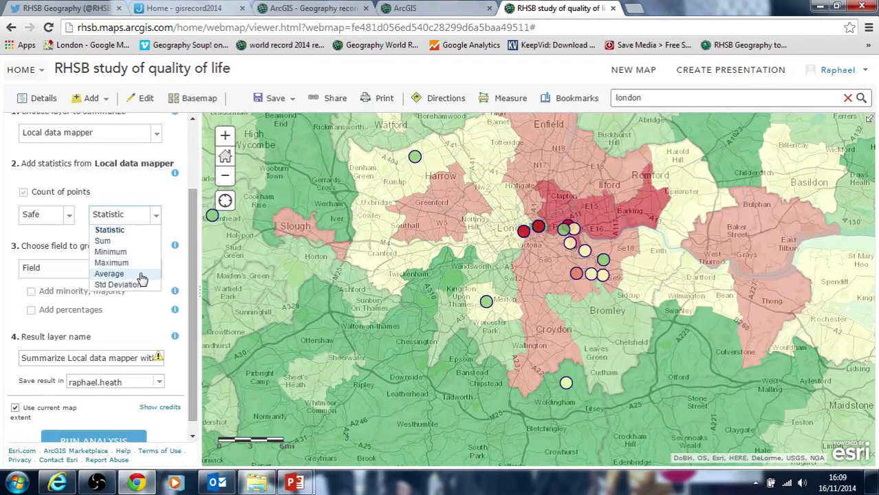
pyautogui.click(109, 274)
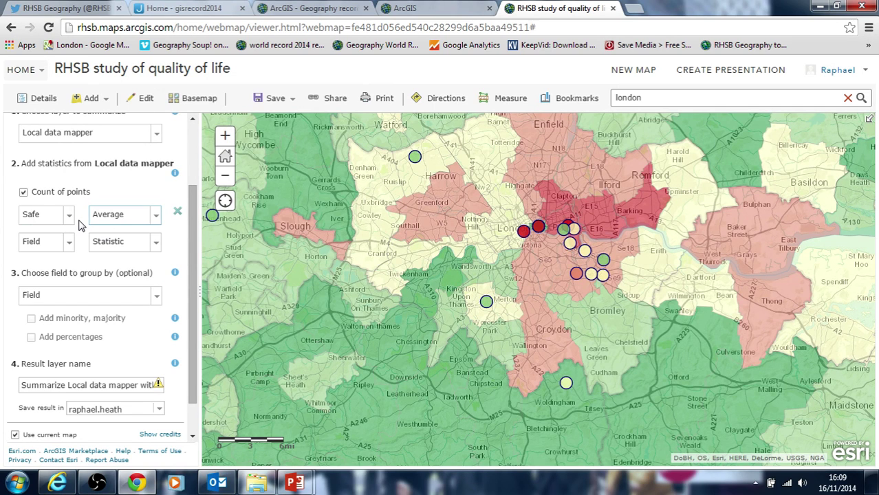
# - Add the average of the Overall field as a second statistic from Local data mapper
pyautogui.click(69, 242)
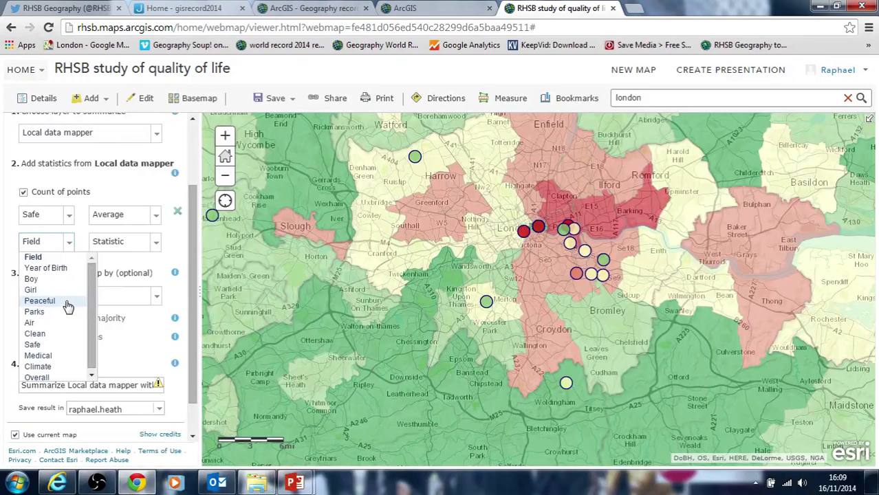
pyautogui.click(72, 378)
pyautogui.click(155, 246)
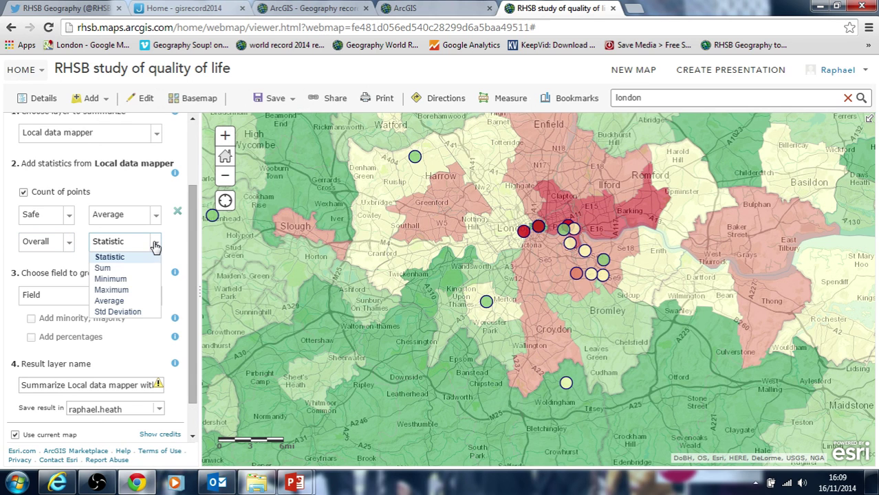
pyautogui.click(133, 303)
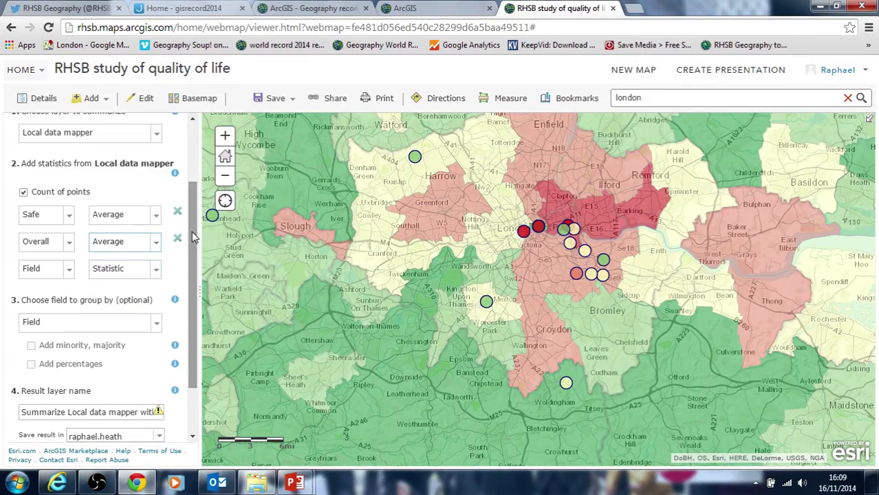
# - Name the result layer "test london summary data record" and set it to save in the test folder
pyautogui.scroll(-1, 190, 235)
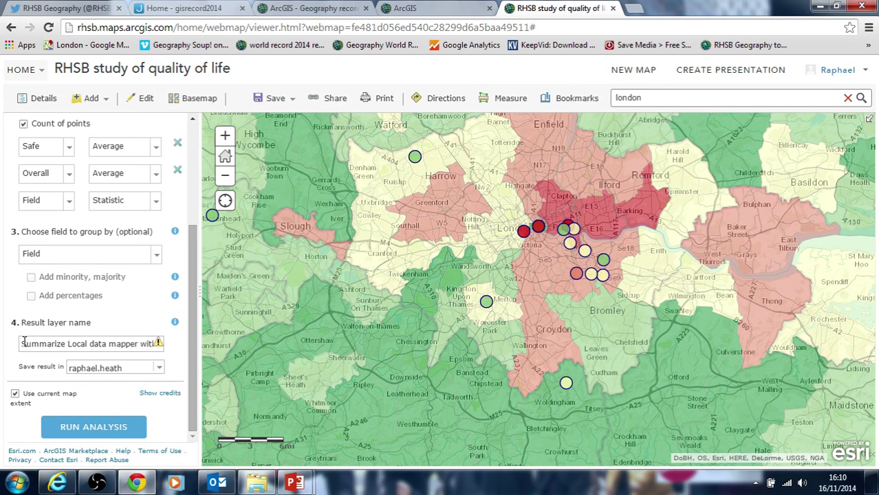
pyautogui.moveTo(23, 340); pyautogui.dragTo(235, 341)
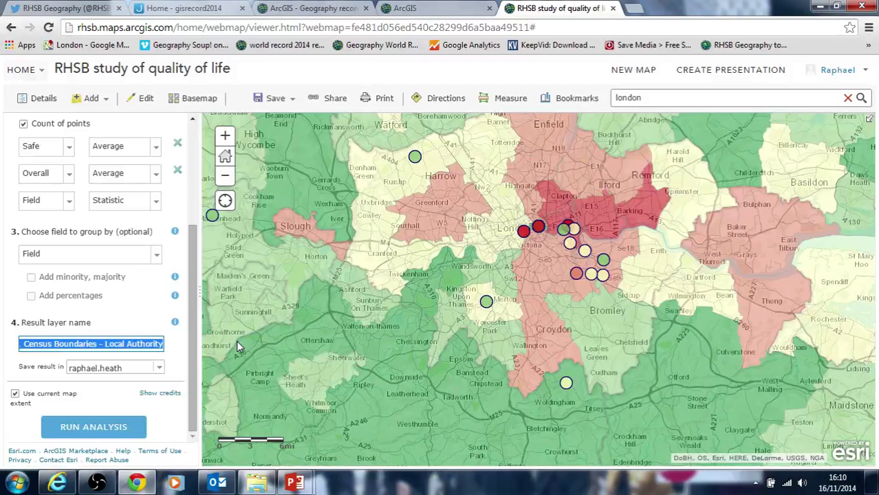
pyautogui.write('te')
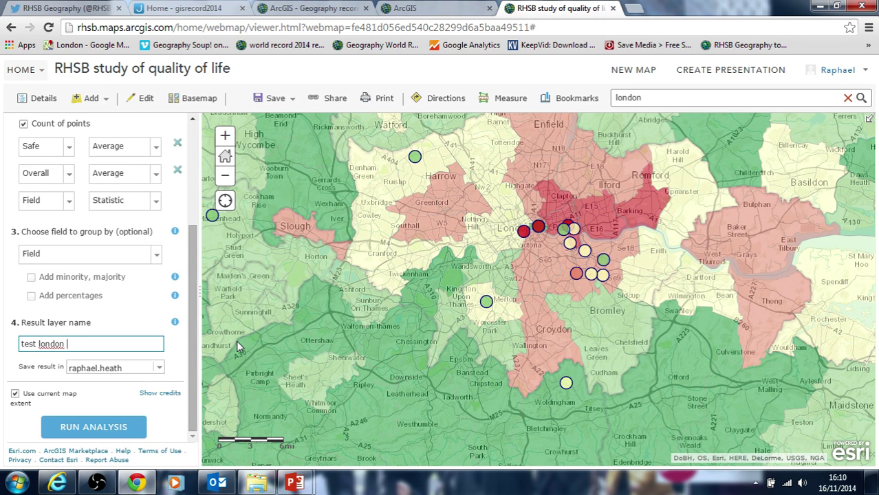
pyautogui.write('st london summary data record')
pyautogui.click(157, 370)
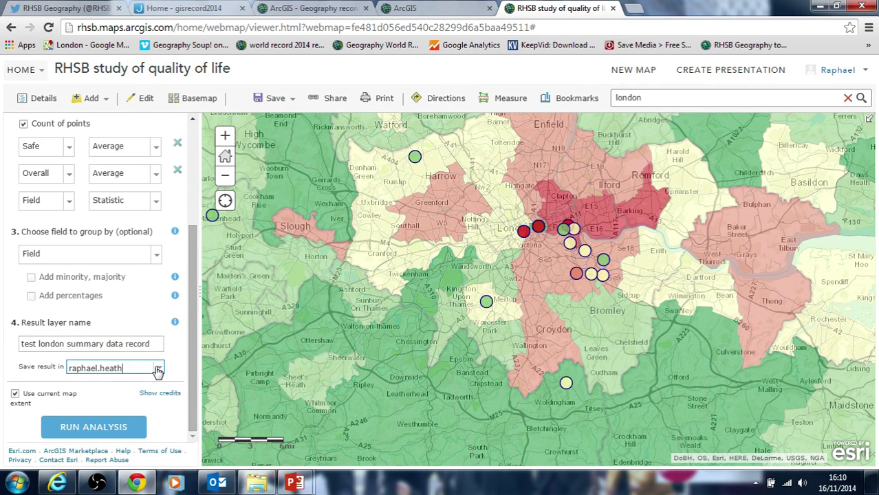
pyautogui.click(158, 370)
pyautogui.moveTo(157, 254); pyautogui.dragTo(163, 360)
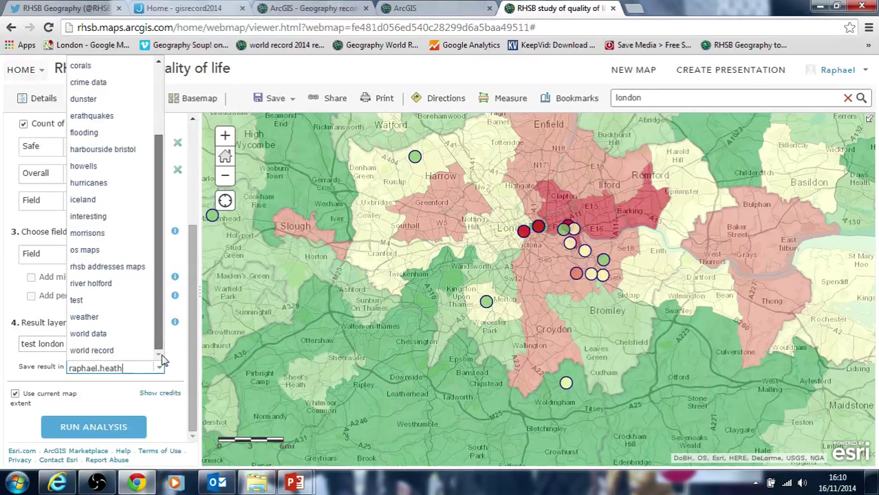
pyautogui.click(97, 301)
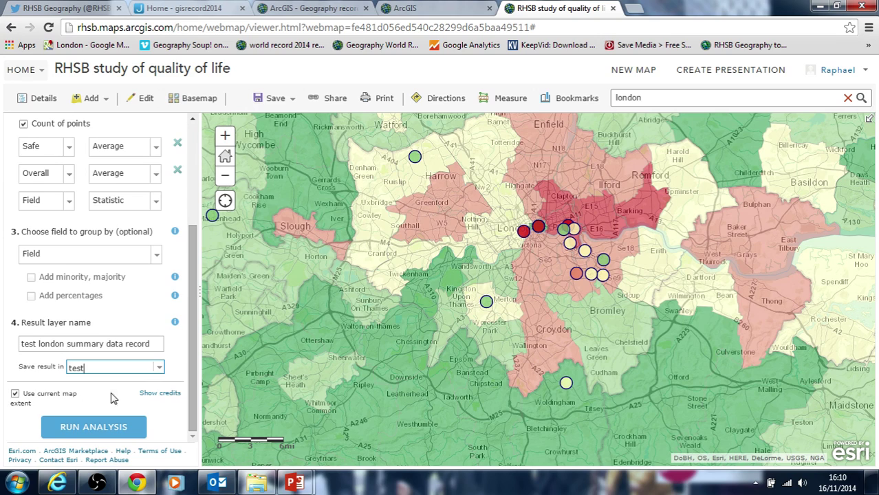
# - Check the credit usage report for the Summarize Within analysis, close it and run the analysis
pyautogui.click(164, 398)
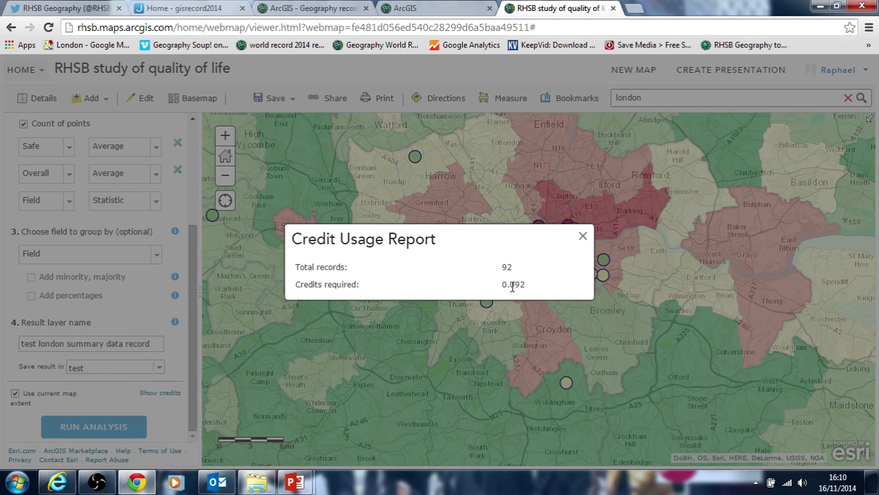
pyautogui.click(583, 238)
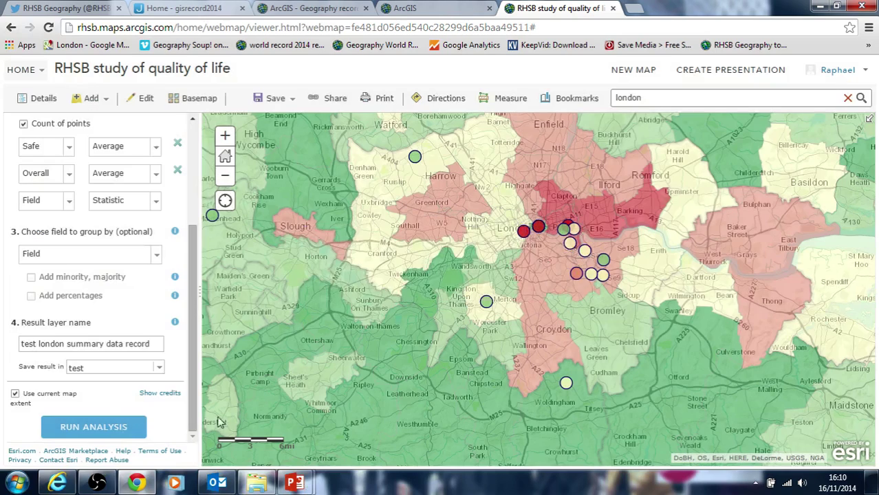
pyautogui.click(118, 428)
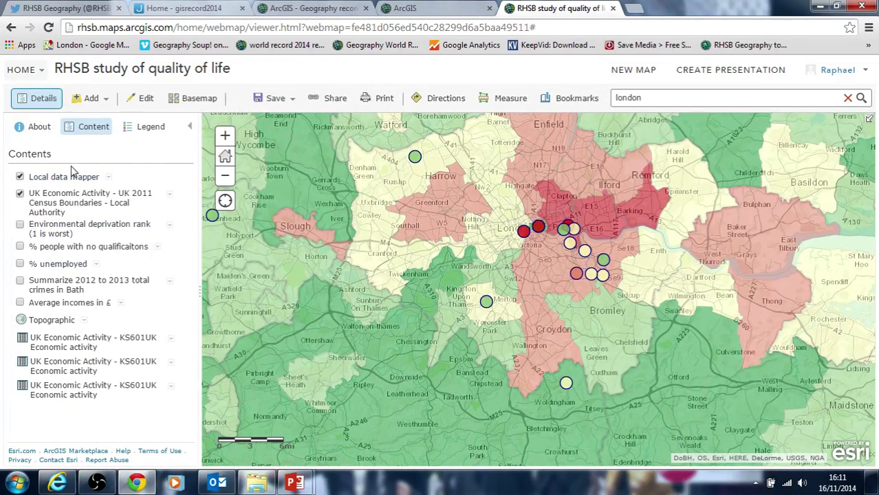
# - Search My Organization for "test london" layers and add "test london summary data record" to the map
pyautogui.click(107, 102)
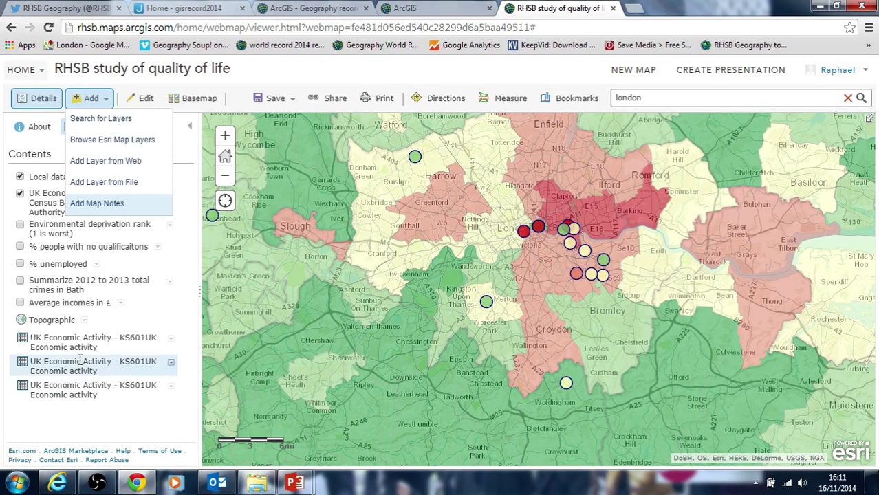
pyautogui.click(115, 122)
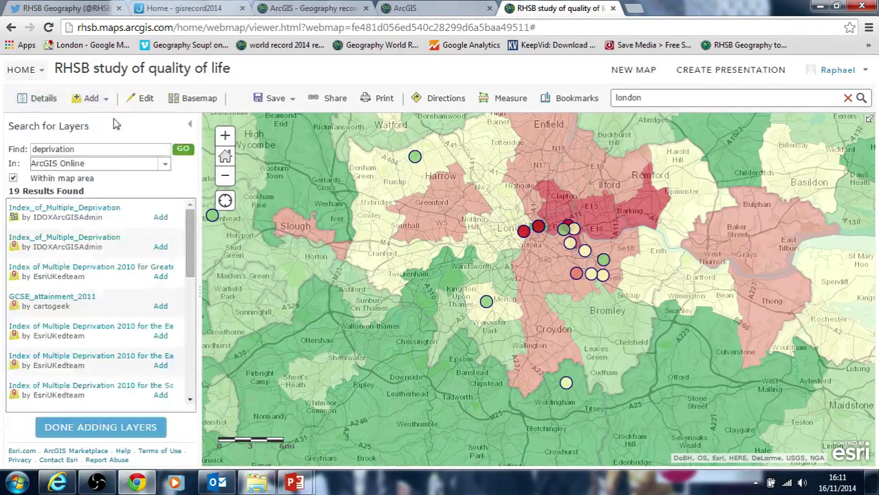
pyautogui.click(158, 167)
pyautogui.click(62, 178)
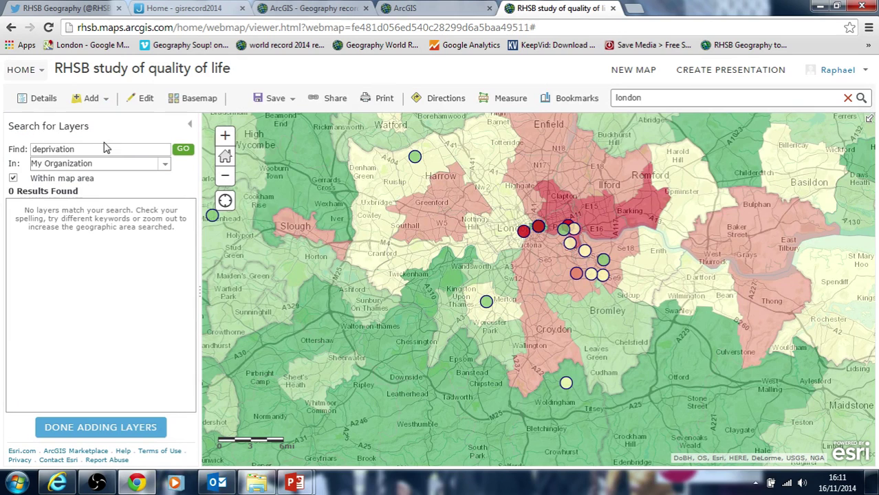
pyautogui.moveTo(99, 149); pyautogui.dragTo(9, 165)
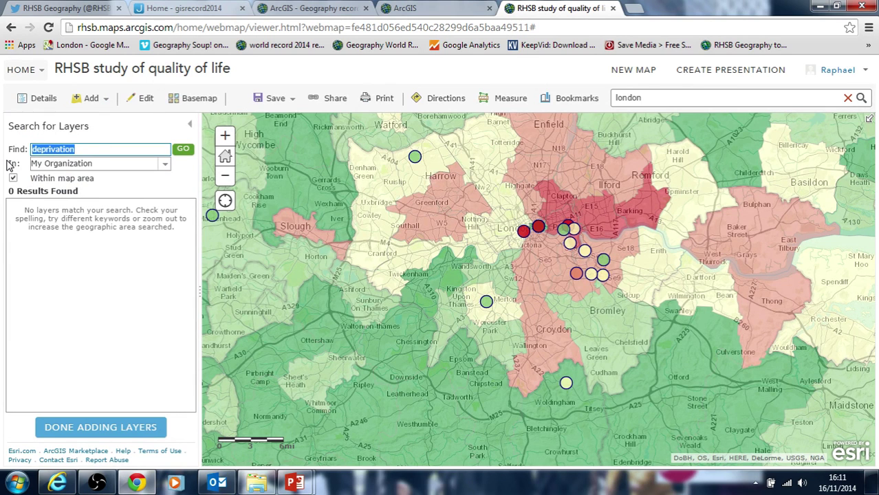
pyautogui.write('test london')
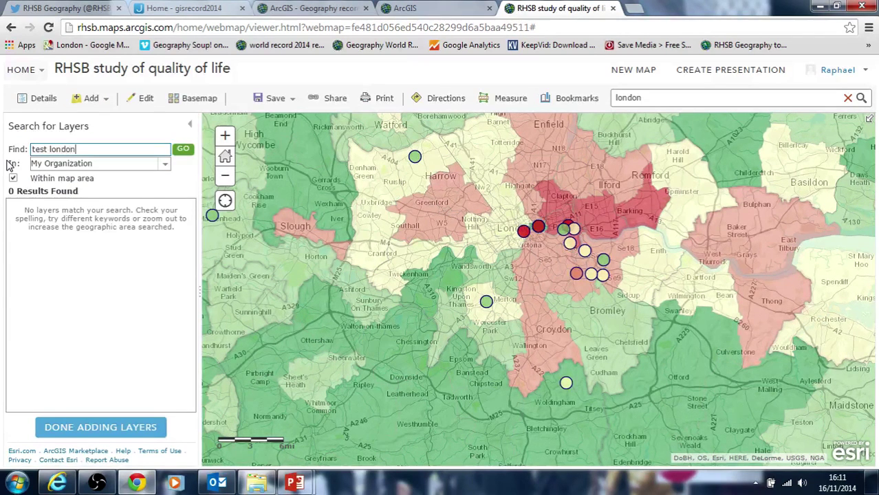
pyautogui.press('Return')
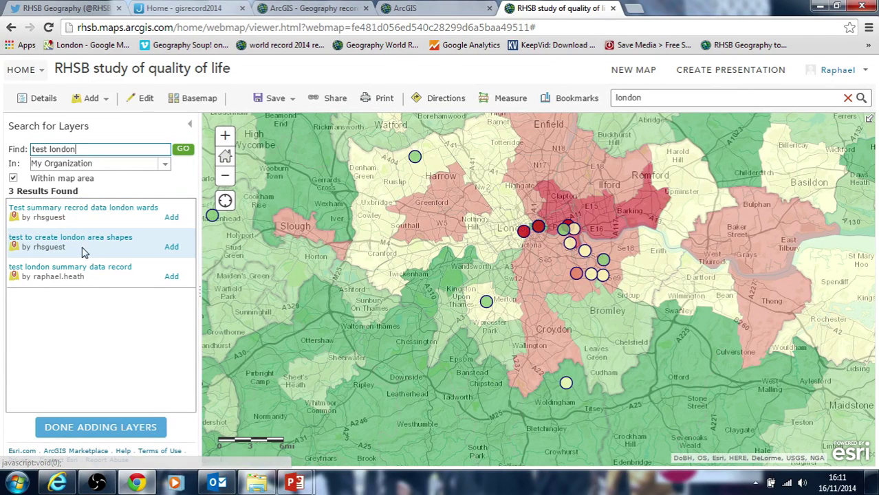
pyautogui.click(172, 277)
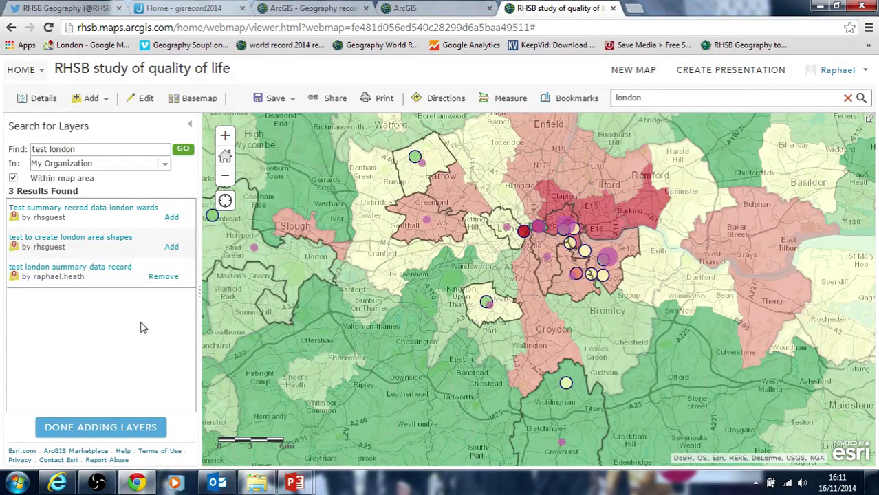
pyautogui.click(120, 428)
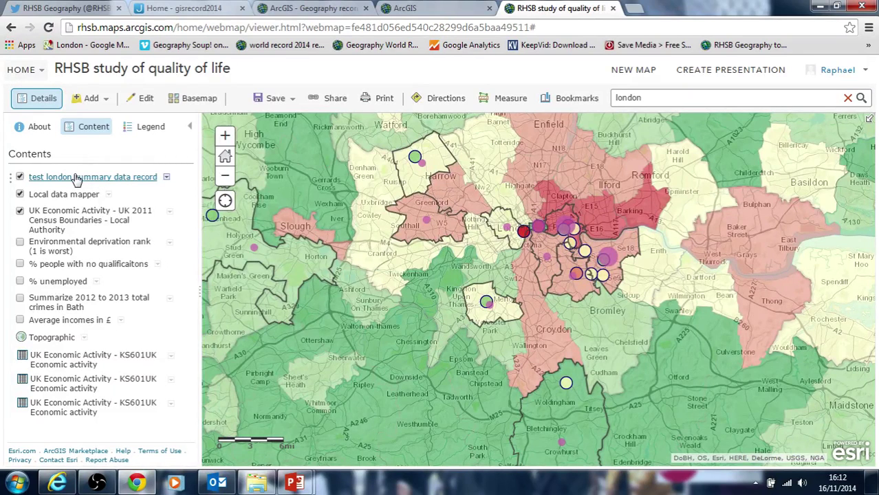
pyautogui.click(31, 70)
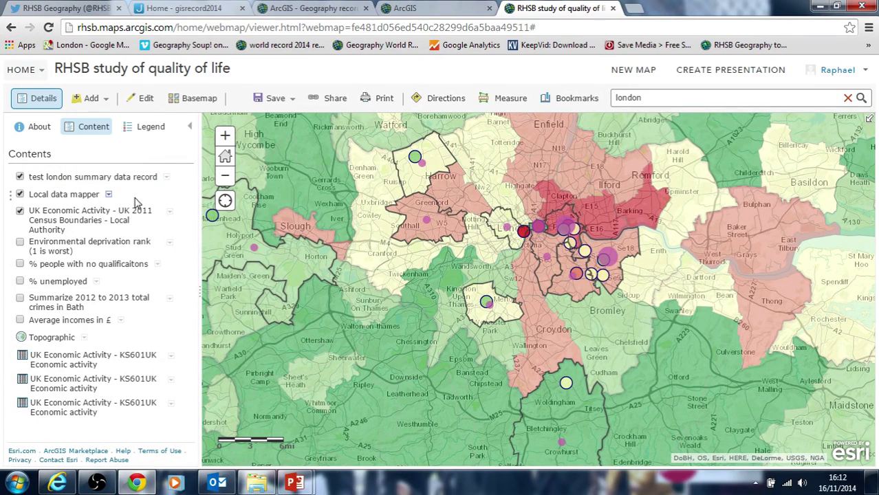
pyautogui.click(99, 98)
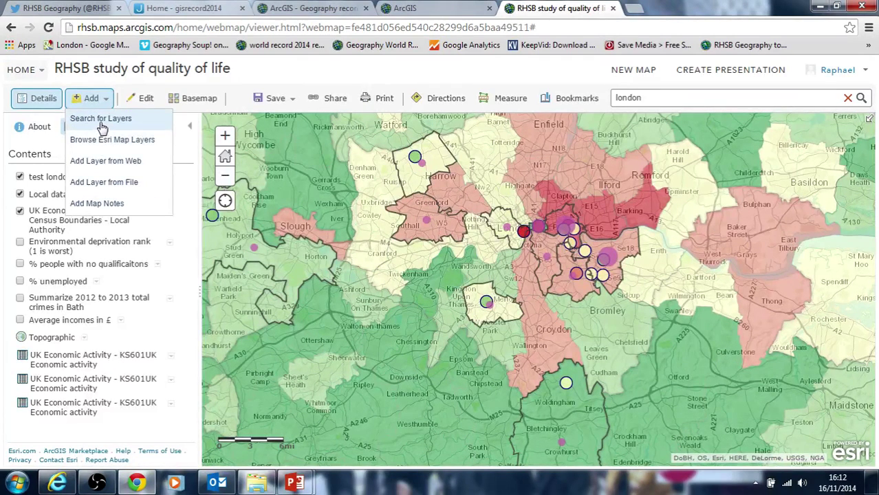
pyautogui.click(102, 124)
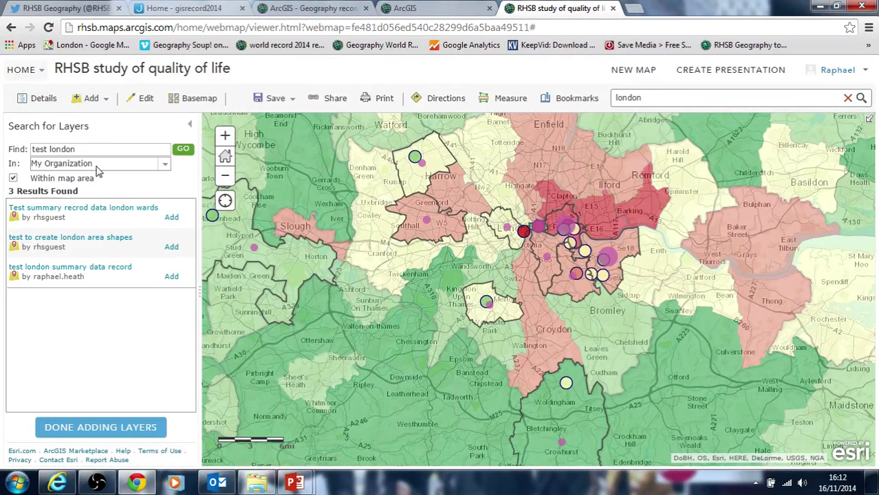
pyautogui.click(101, 428)
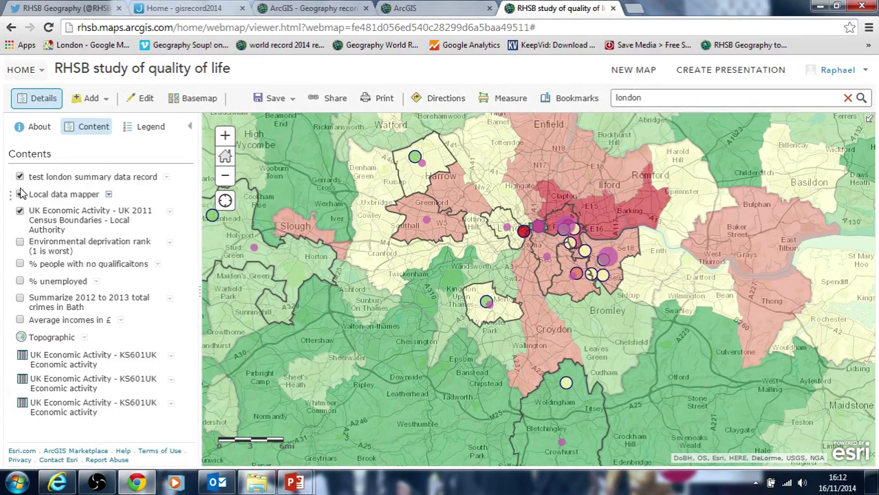
# - Hide the UK Economic Activity Local Authority and Local data mapper layers, keeping the test london summary data record layer shown
pyautogui.click(20, 212)
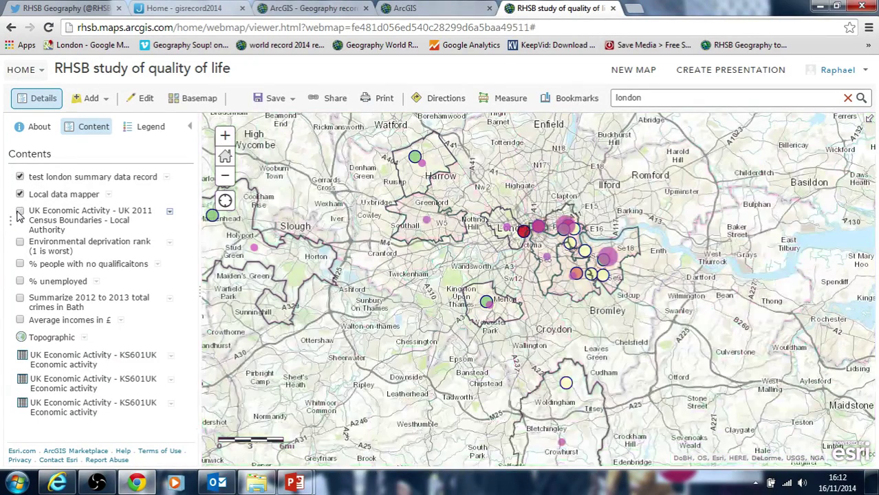
pyautogui.click(20, 212)
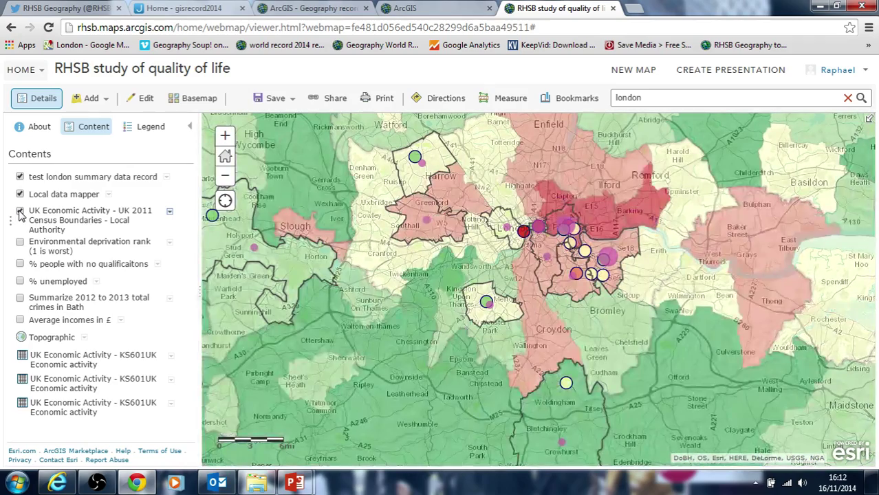
pyautogui.click(20, 212)
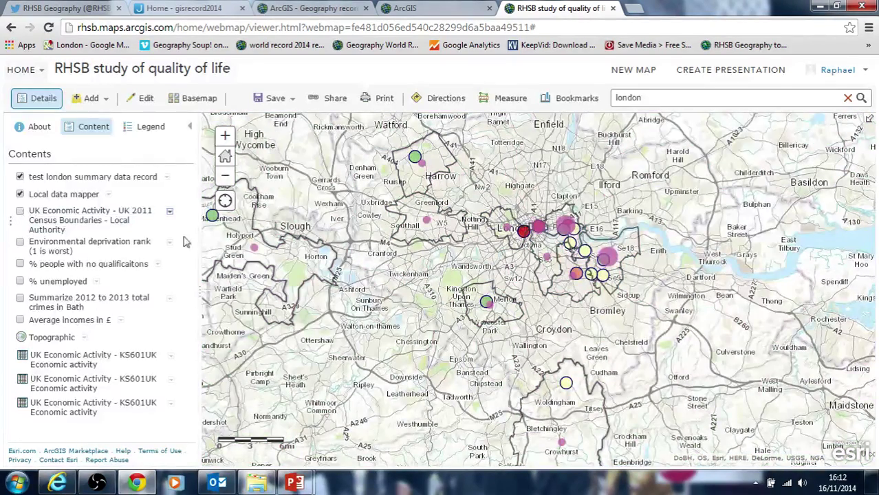
pyautogui.click(20, 194)
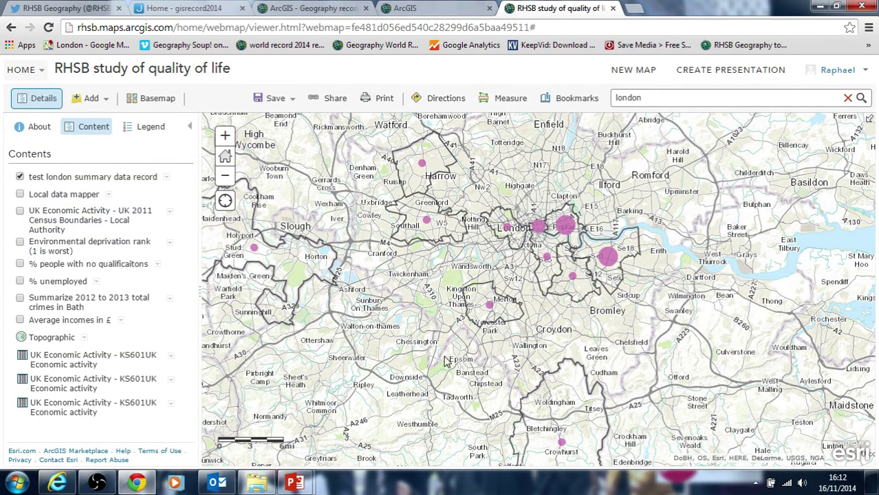
pyautogui.click(20, 195)
pyautogui.click(20, 195)
# - Open the survey summary details for the Tower Hamlets area
pyautogui.click(566, 228)
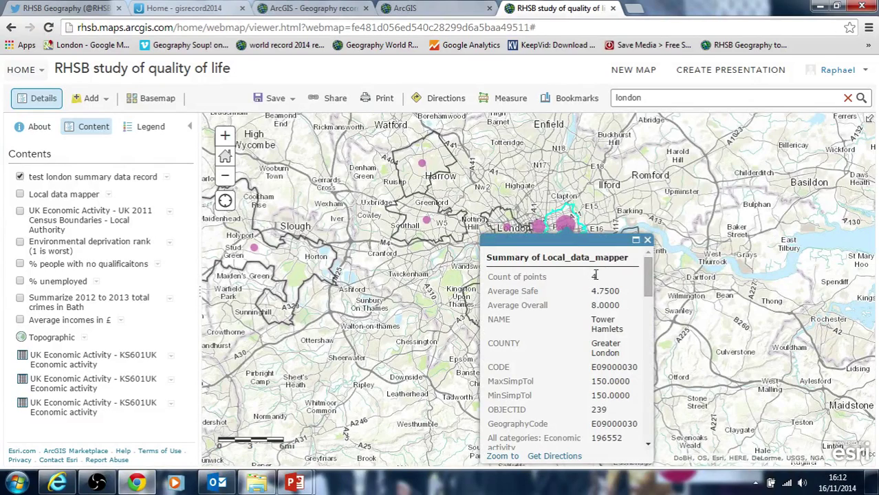
# - Read the point count and average scores in the Tower Hamlets survey summary and close it
pyautogui.moveTo(593, 275); pyautogui.dragTo(614, 275)
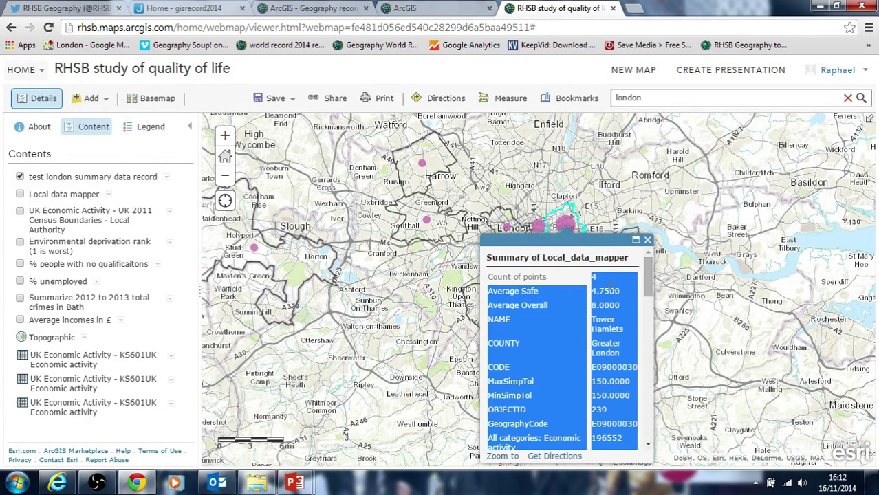
pyautogui.click(622, 307)
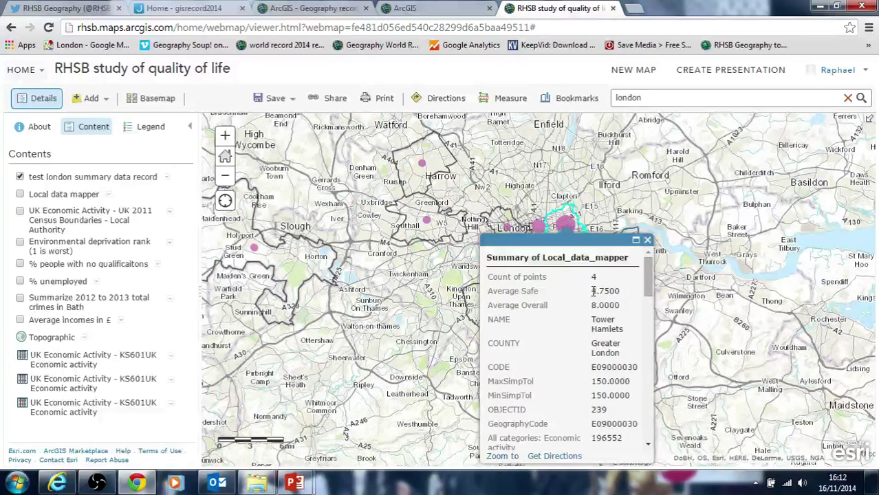
pyautogui.click(647, 240)
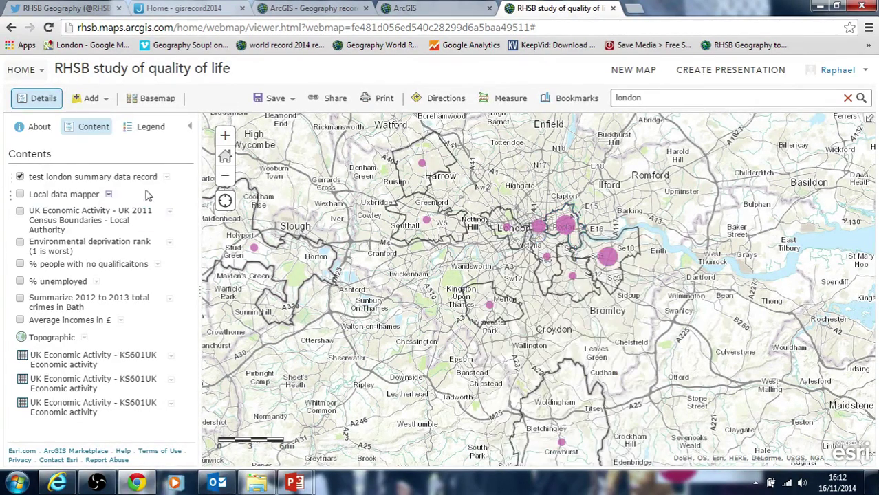
# - Change the test london summary data record layer's symbols to use Color to show Average Safe
pyautogui.click(166, 177)
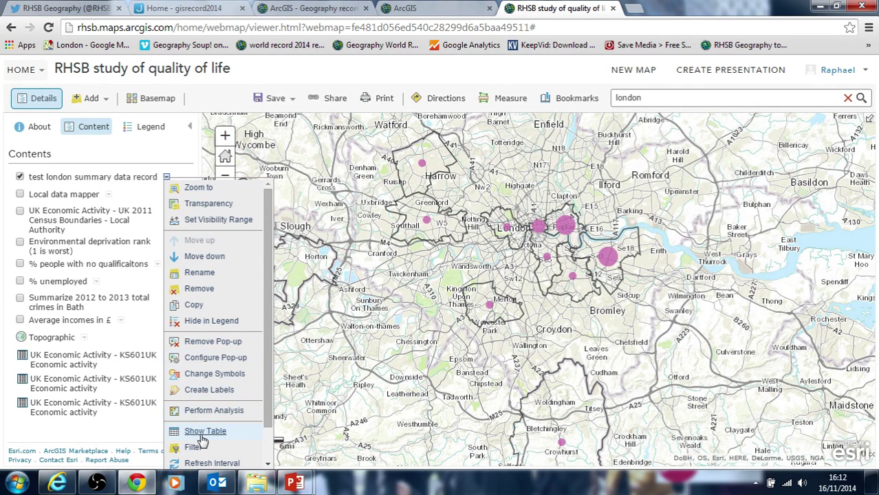
pyautogui.click(210, 381)
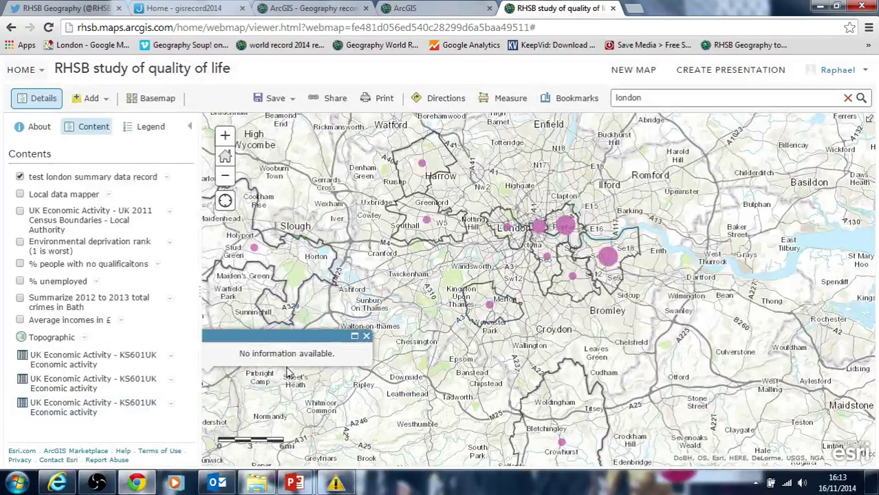
pyautogui.click(167, 176)
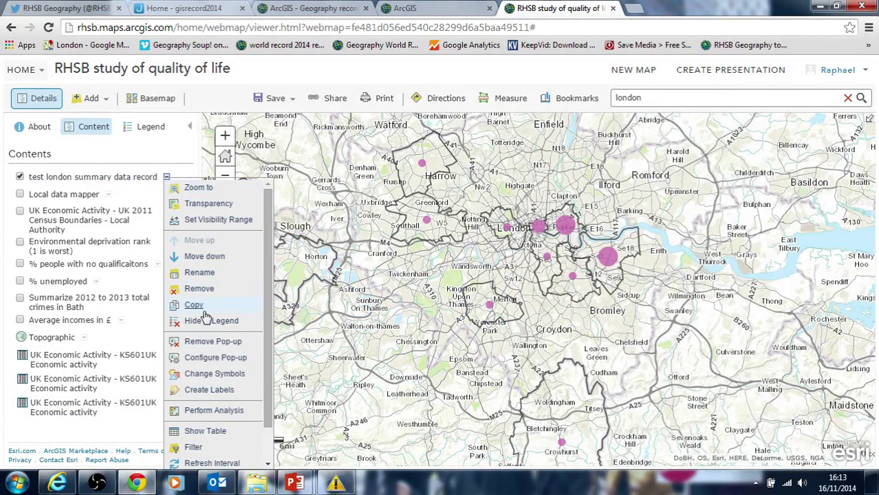
pyautogui.click(207, 373)
pyautogui.click(184, 176)
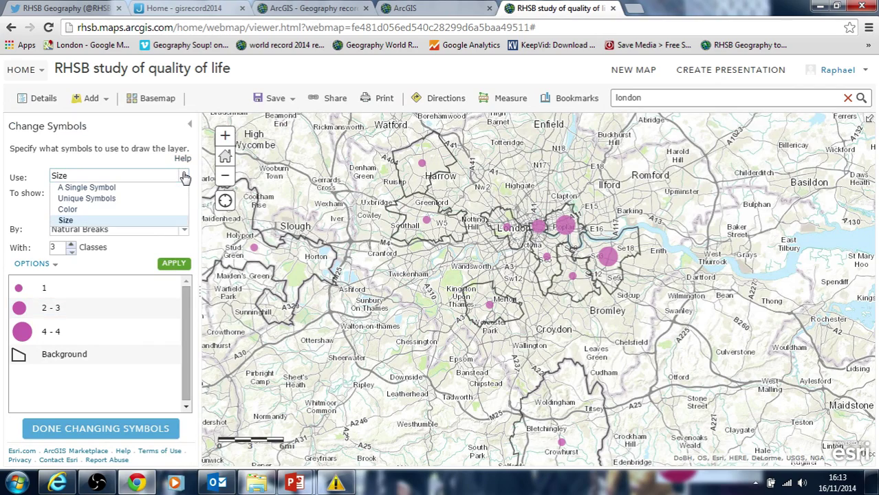
pyautogui.click(137, 210)
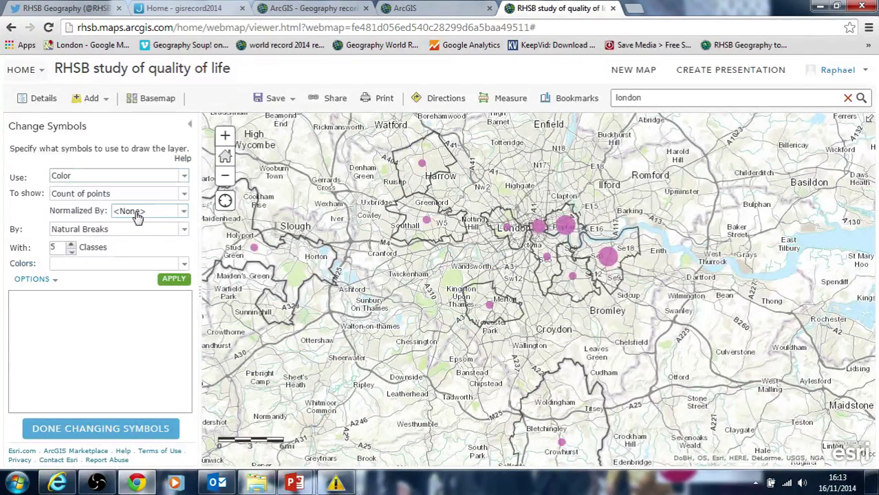
pyautogui.click(184, 194)
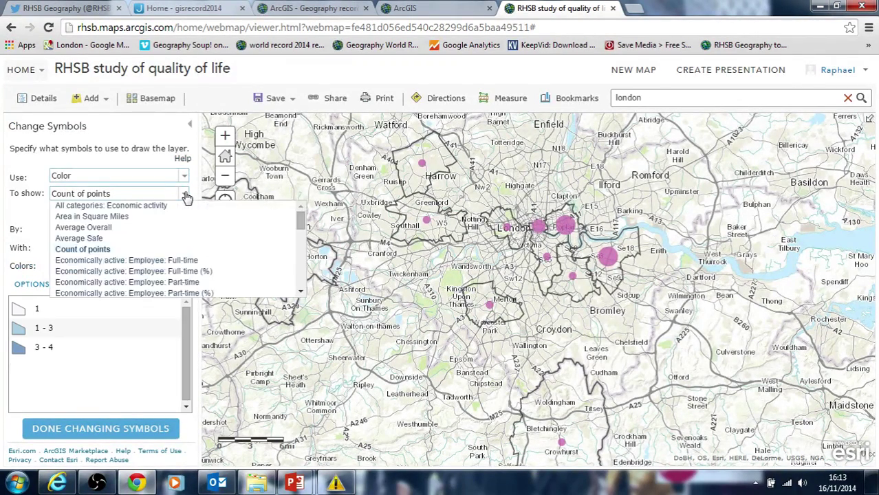
pyautogui.click(78, 239)
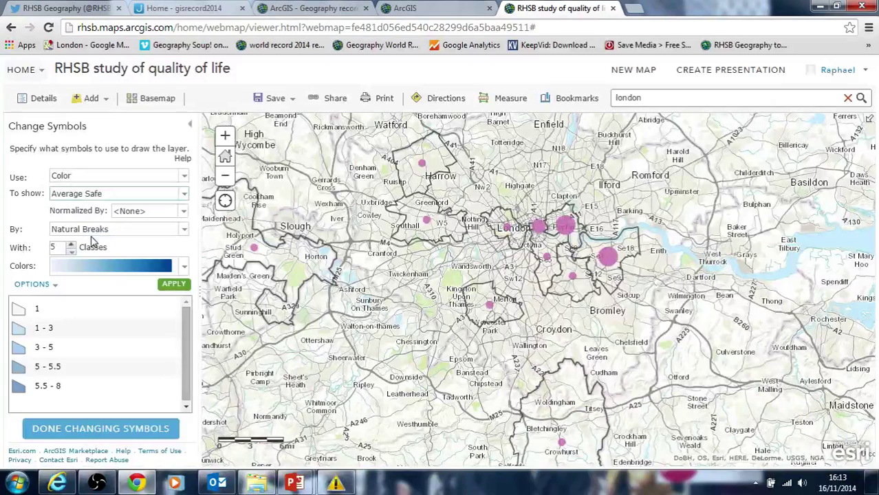
# - Apply a red-yellow-green color ramp to the Average Safe classes, keeping the class labels as they are
pyautogui.click(184, 265)
pyautogui.scroll(-5, 124, 323)
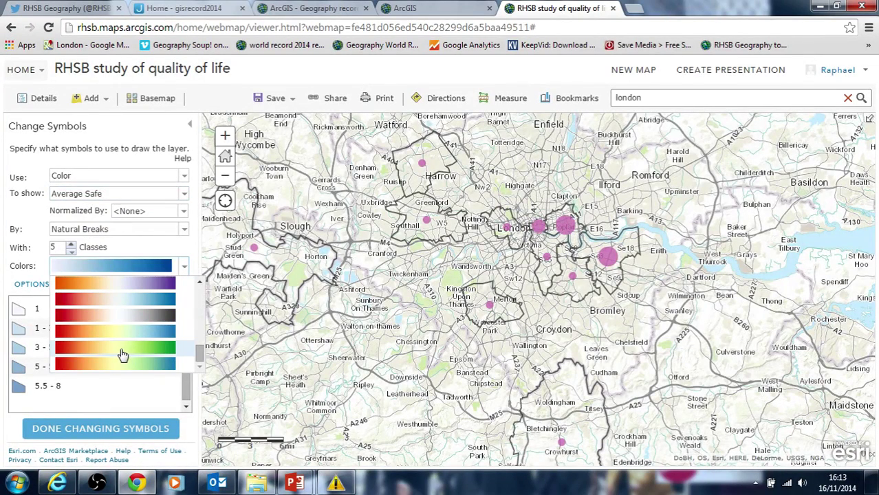
pyautogui.click(123, 355)
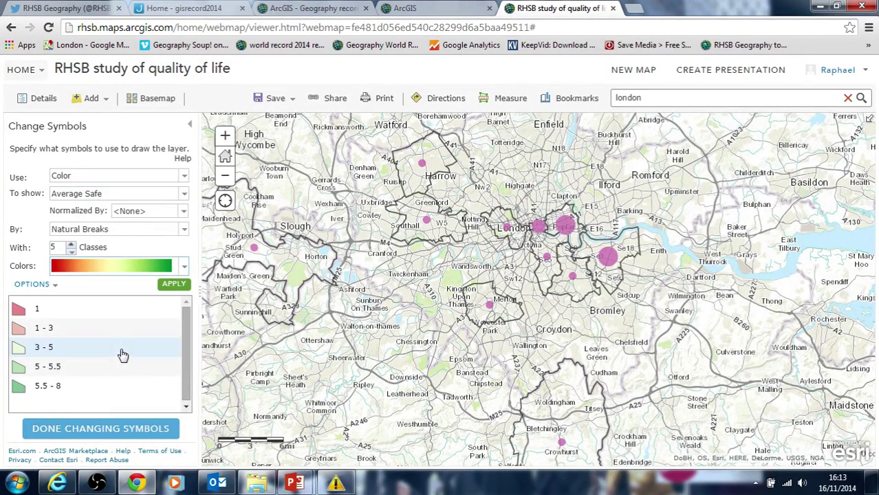
pyautogui.click(53, 287)
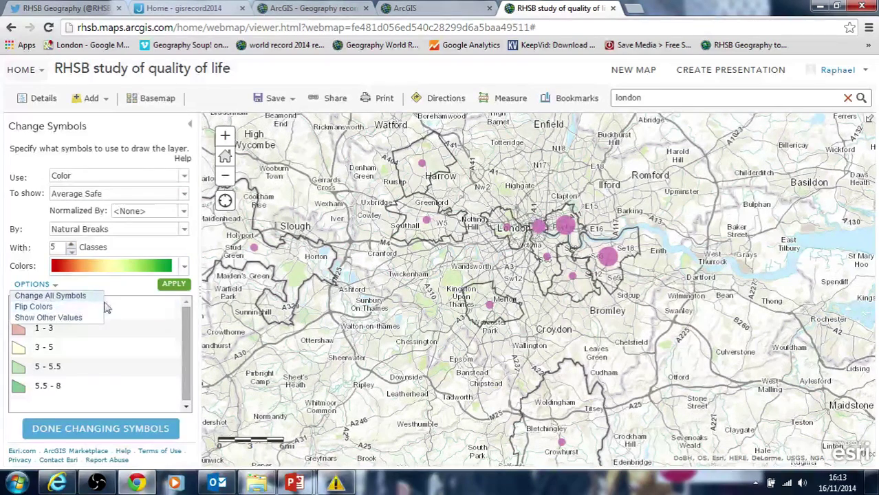
pyautogui.click(80, 311)
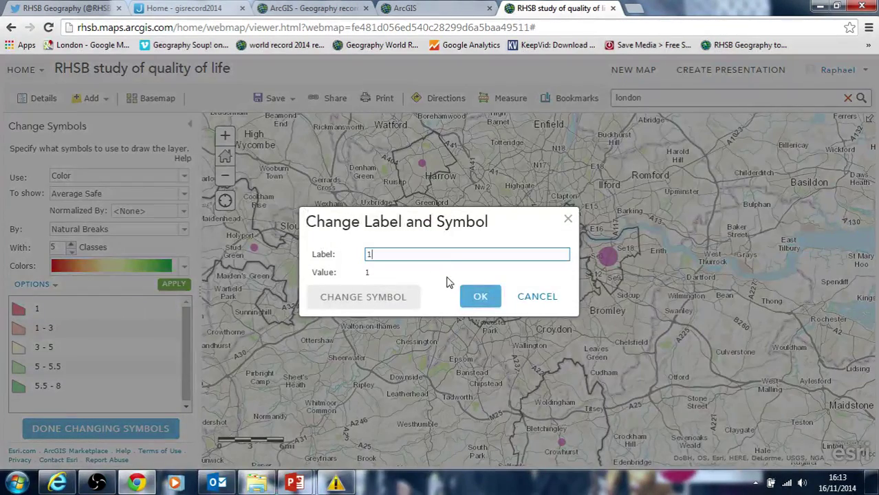
pyautogui.click(553, 297)
pyautogui.click(177, 289)
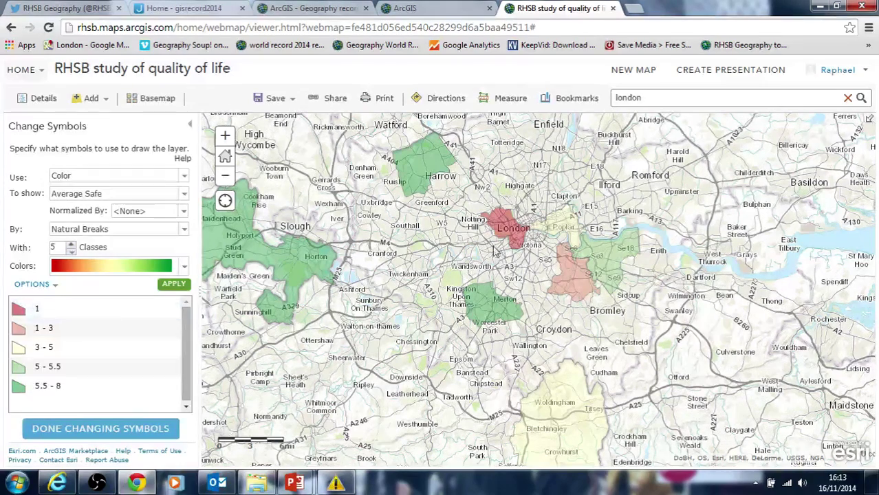
# - Check the survey summaries of Westminster, Lewisham, and Windsor and Maidenhead, and finish changing the layer's symbols
pyautogui.click(516, 231)
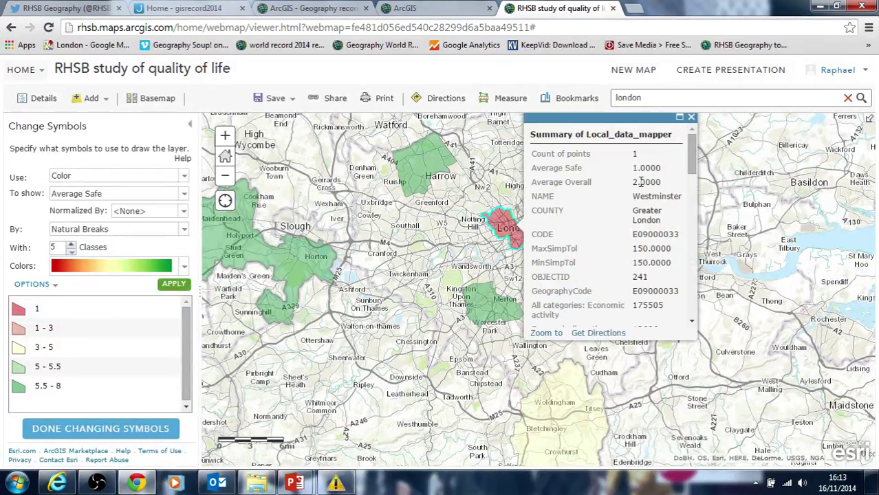
pyautogui.moveTo(636, 168); pyautogui.dragTo(687, 152)
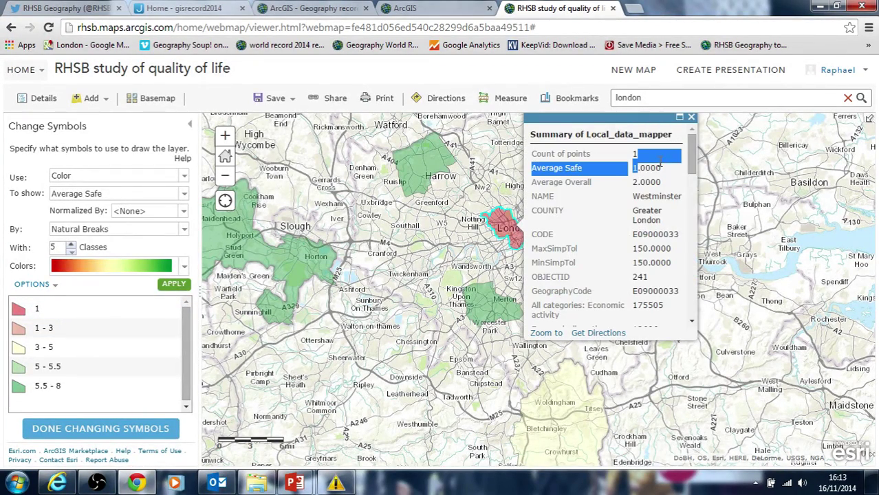
pyautogui.click(651, 170)
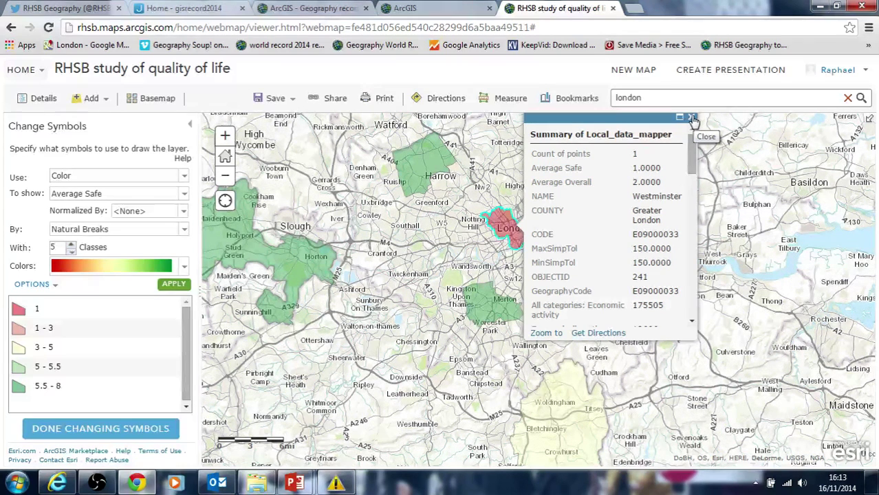
pyautogui.click(692, 118)
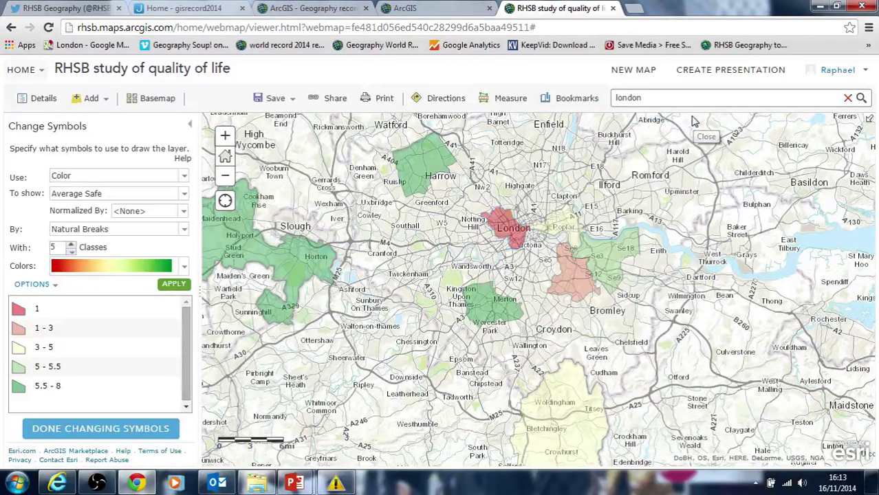
pyautogui.click(577, 270)
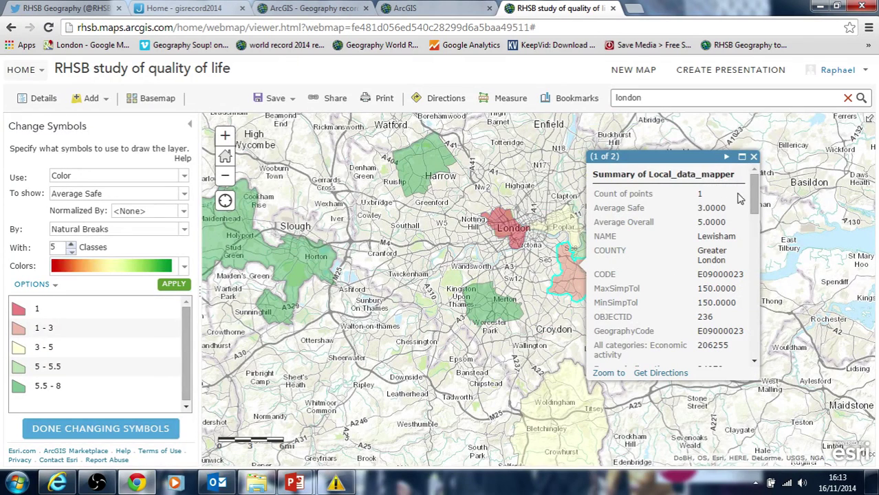
pyautogui.click(296, 267)
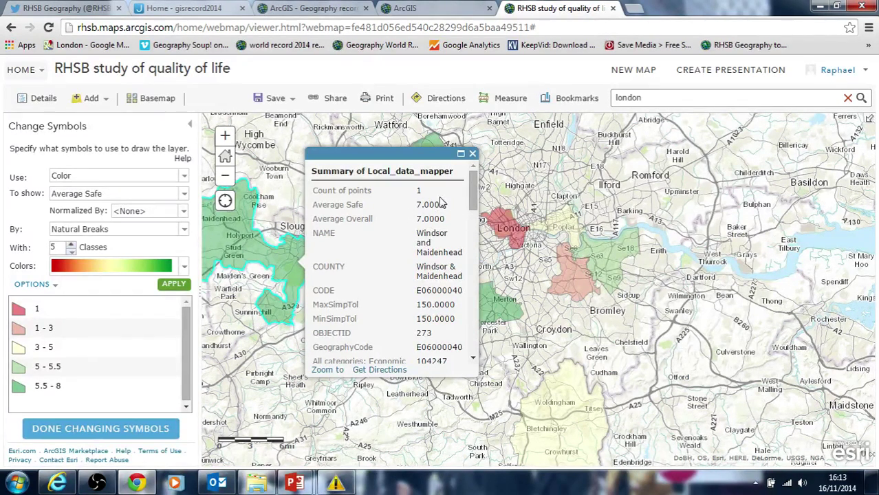
pyautogui.click(472, 154)
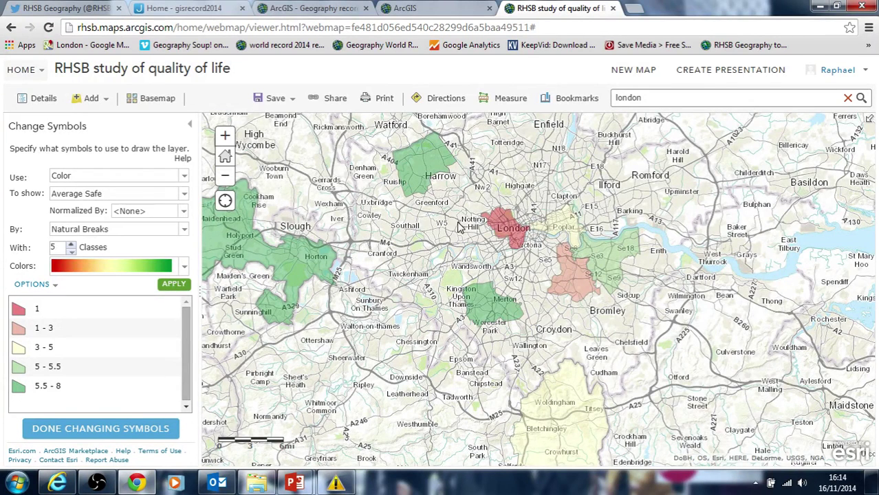
pyautogui.click(65, 430)
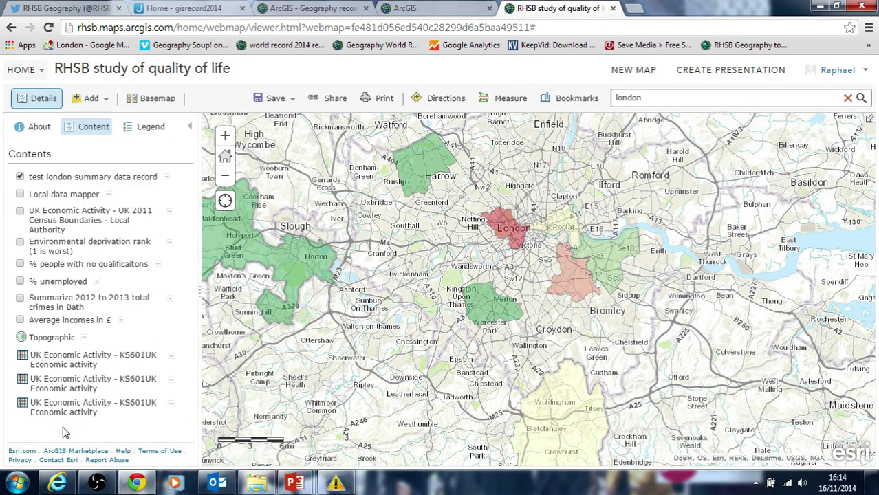
# - Compare the colored areas with the Local data mapper points, hide the points again and check Westminster's summary details
pyautogui.click(20, 195)
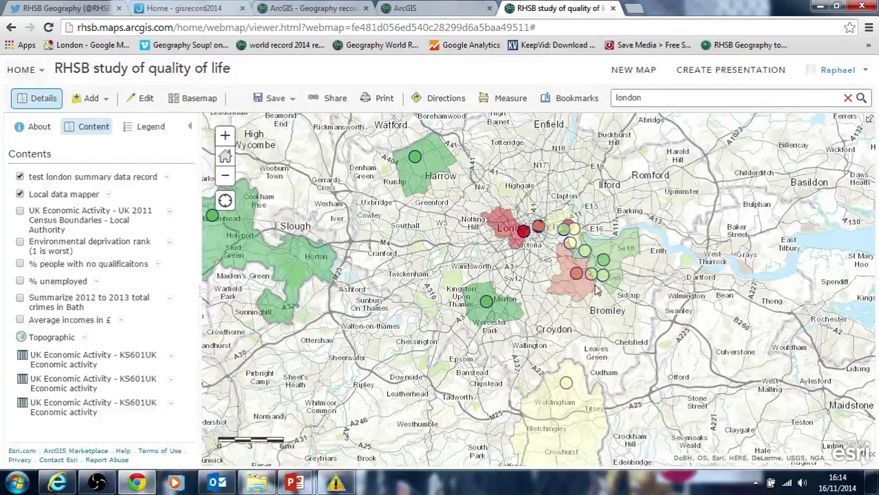
pyautogui.click(20, 194)
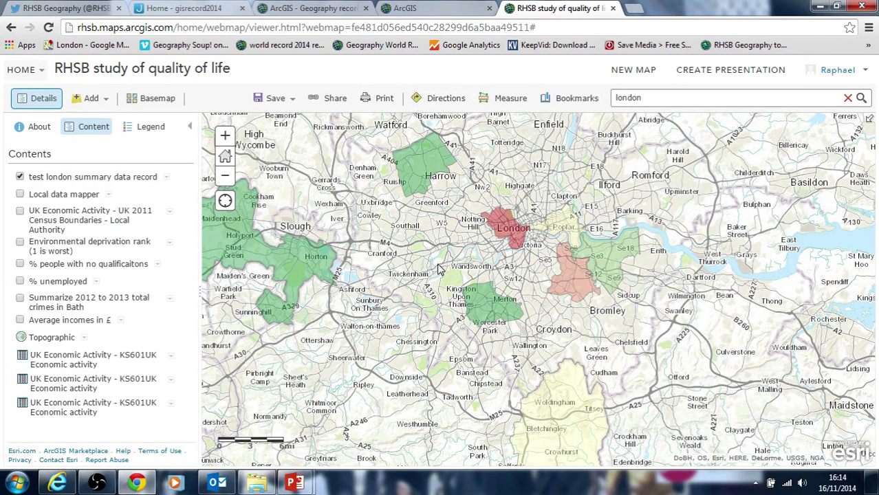
pyautogui.click(510, 232)
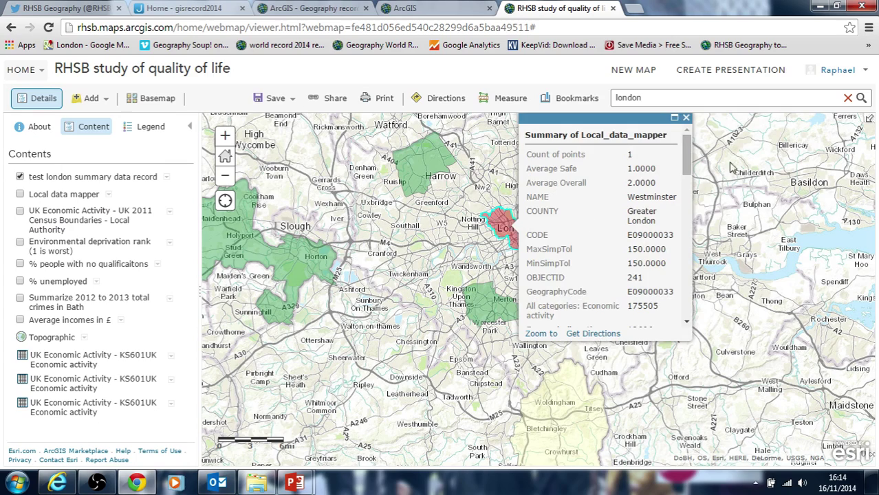
pyautogui.click(687, 119)
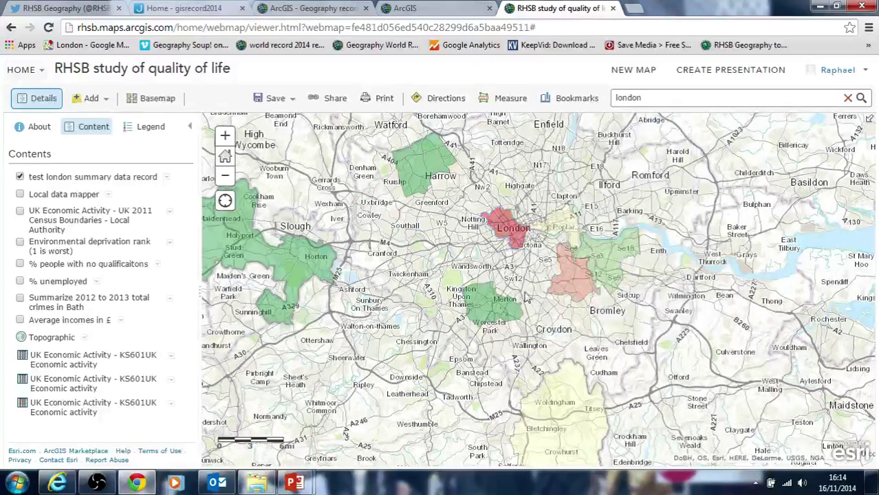
# - Compare the summary, UK Economic Activity Local Authority and Local data mapper layers, leaving only Local data mapper shown
pyautogui.click(20, 178)
pyautogui.click(20, 212)
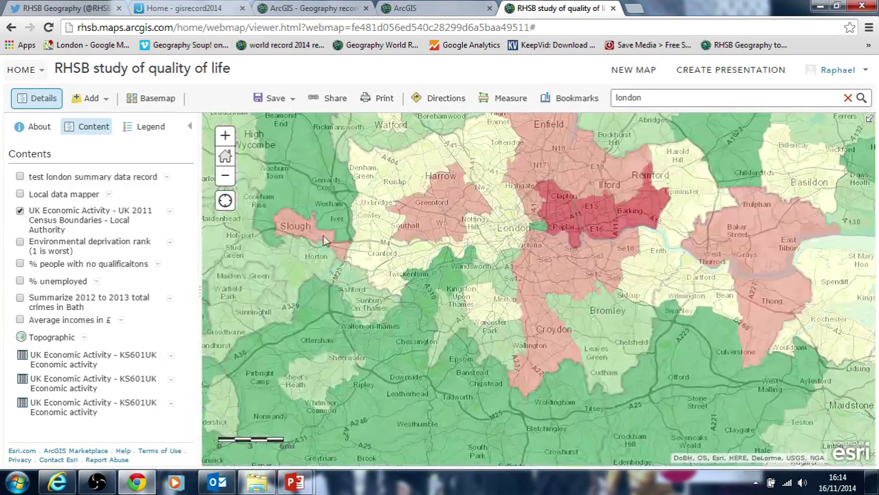
pyautogui.click(20, 177)
pyautogui.click(21, 178)
pyautogui.click(20, 210)
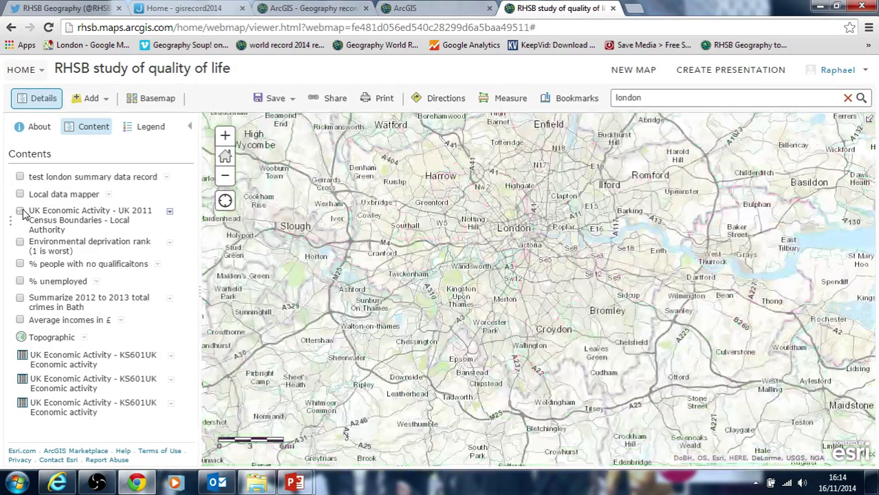
pyautogui.click(20, 195)
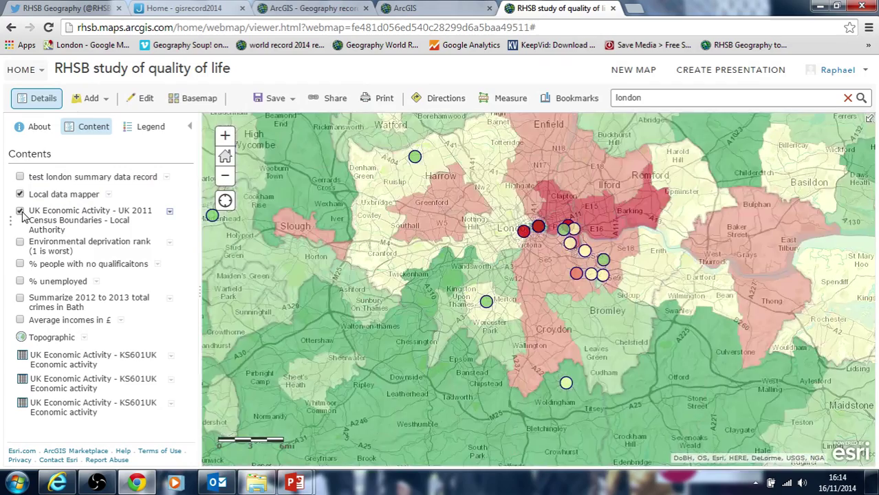
pyautogui.click(21, 212)
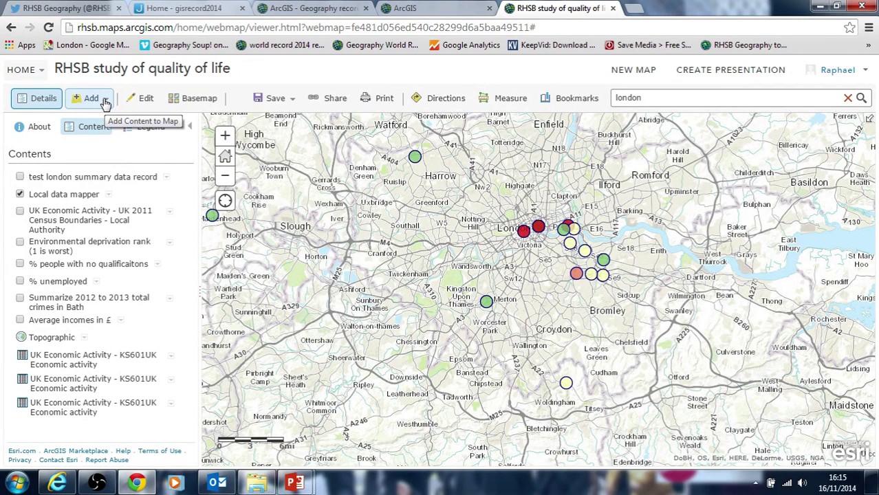
# - Add a map notes layer named "test areas" using the Map Notes template
pyautogui.click(105, 103)
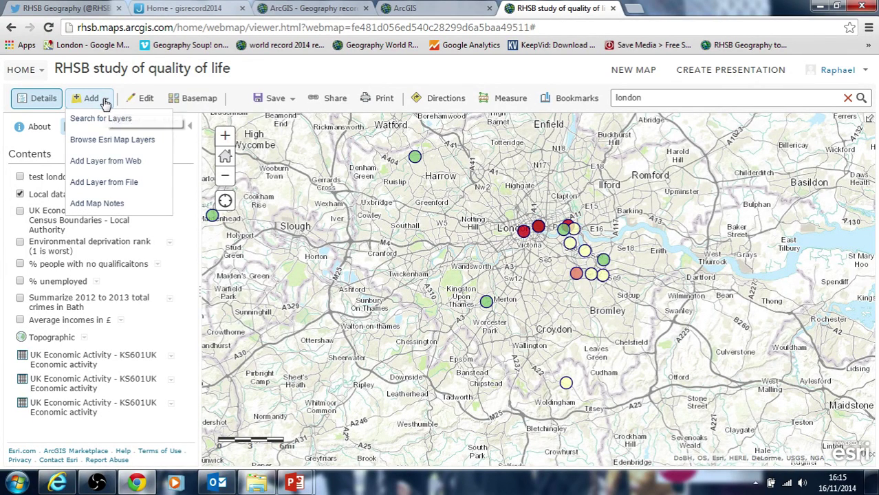
pyautogui.click(100, 205)
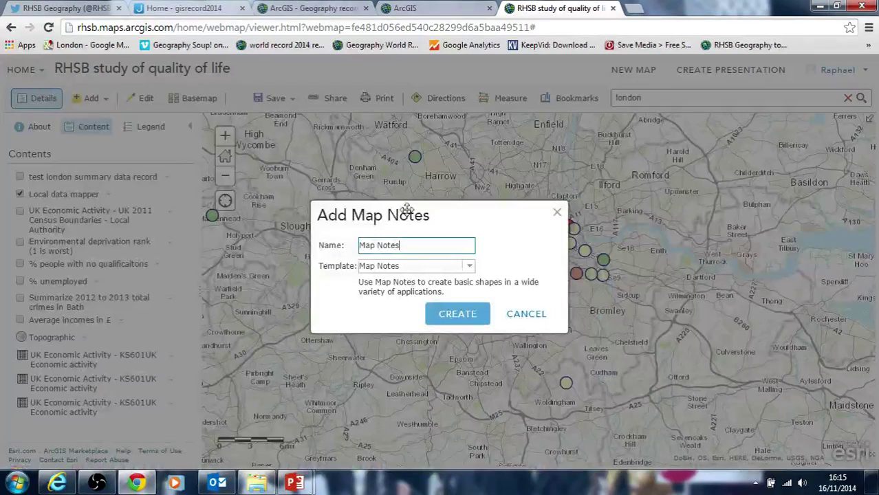
pyautogui.hotkey('ctrl', 'a')
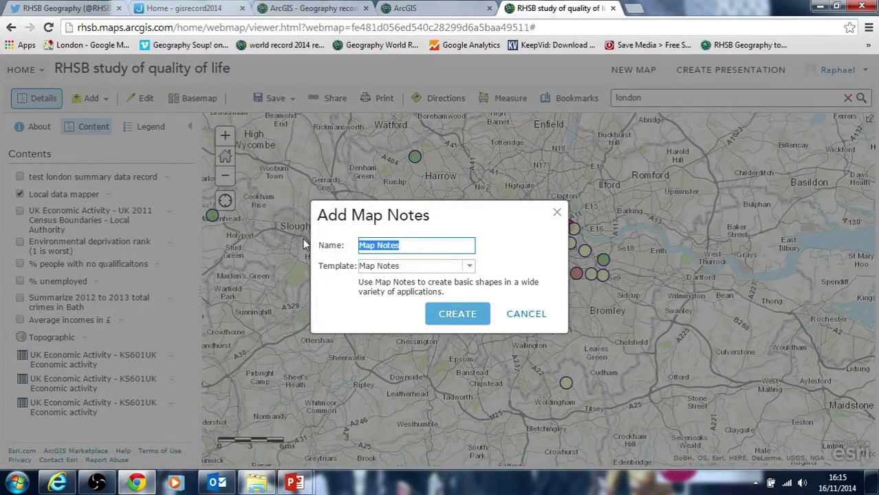
pyautogui.write('test areas')
pyautogui.click(451, 315)
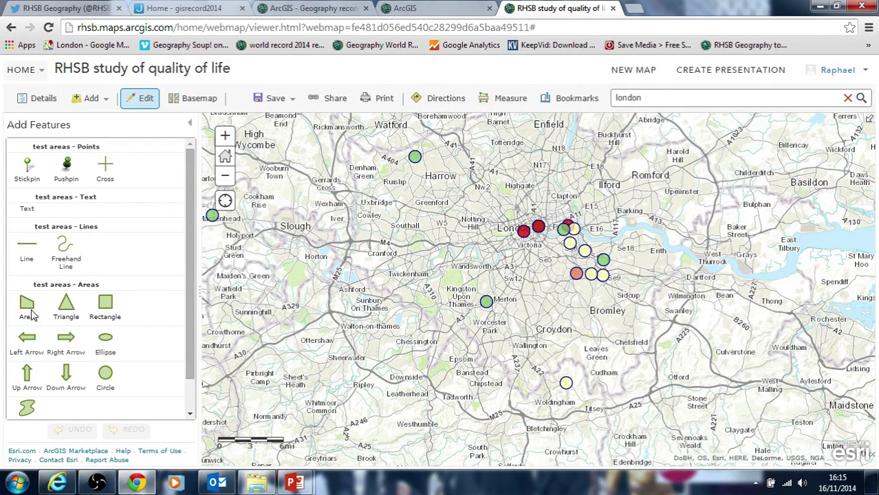
# - Draw two freehand areas in the test areas layer, one over central London and one around the survey points north of Bromley
pyautogui.click(25, 411)
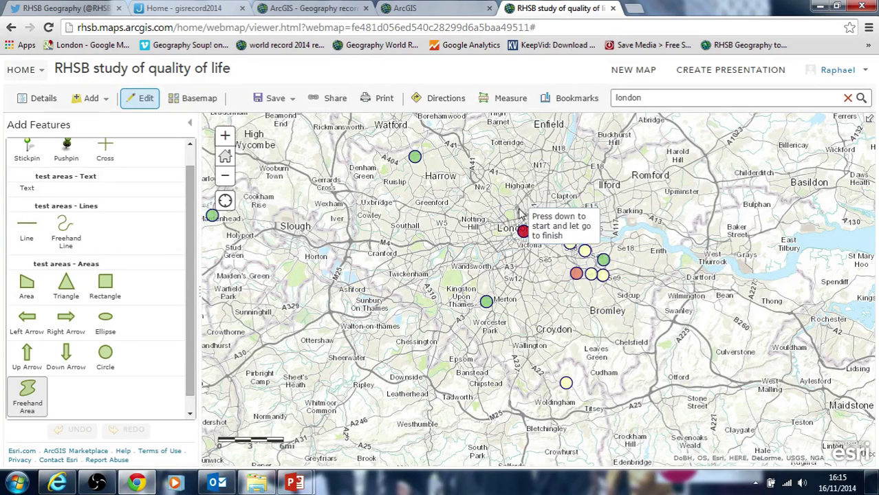
pyautogui.moveTo(519, 202)
pyautogui.mouseDown()
pyautogui.moveTo(519, 246)
pyautogui.moveTo(553, 253)
pyautogui.moveTo(543, 207)
pyautogui.moveTo(524, 200)
pyautogui.moveTo(535, 210)
pyautogui.mouseUp()
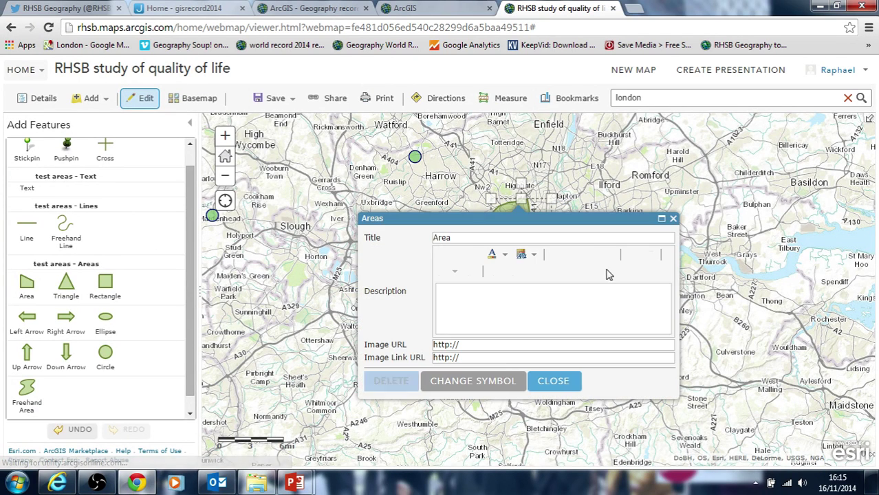
pyautogui.click(572, 382)
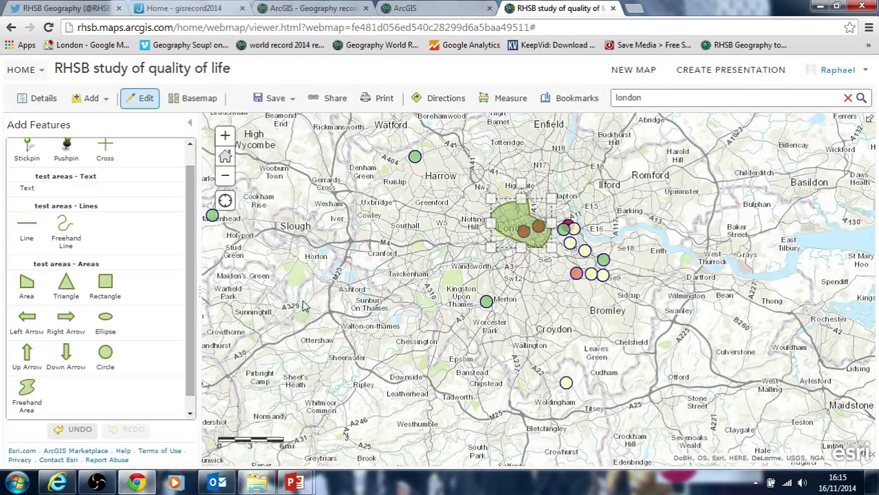
pyautogui.click(37, 390)
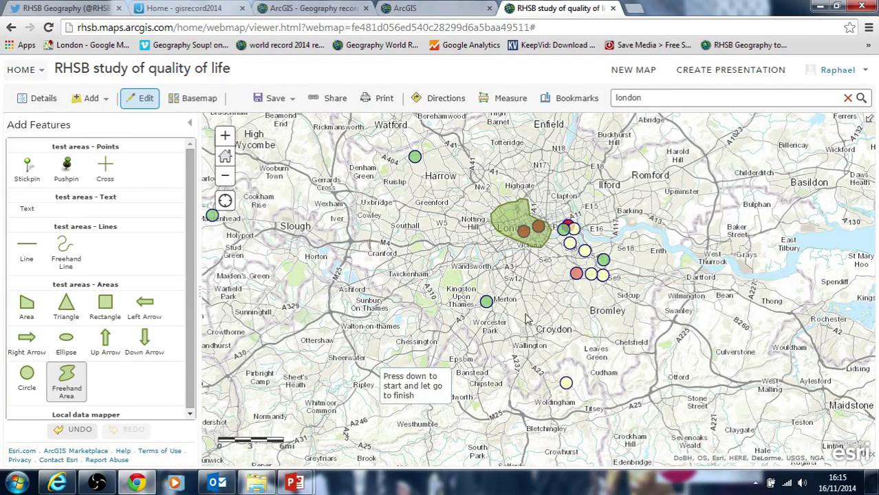
pyautogui.moveTo(616, 257)
pyautogui.mouseDown()
pyautogui.moveTo(563, 265)
pyautogui.moveTo(619, 292)
pyautogui.moveTo(627, 260)
pyautogui.mouseUp()
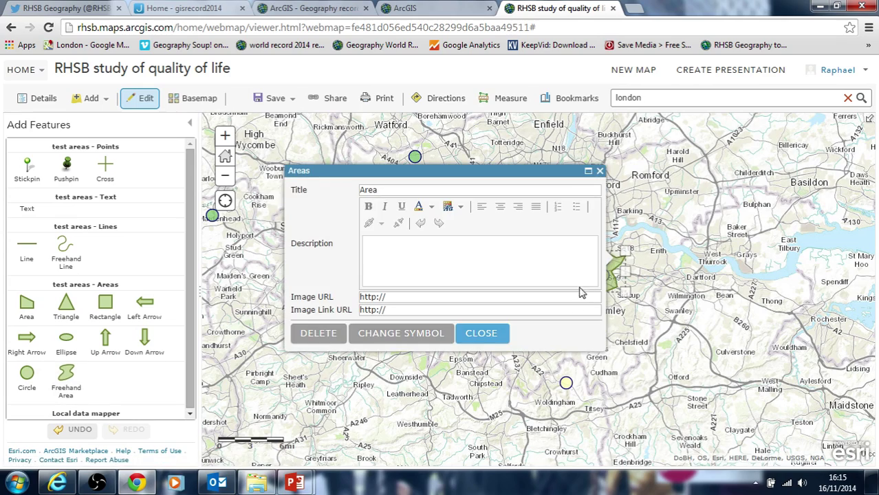
pyautogui.click(478, 337)
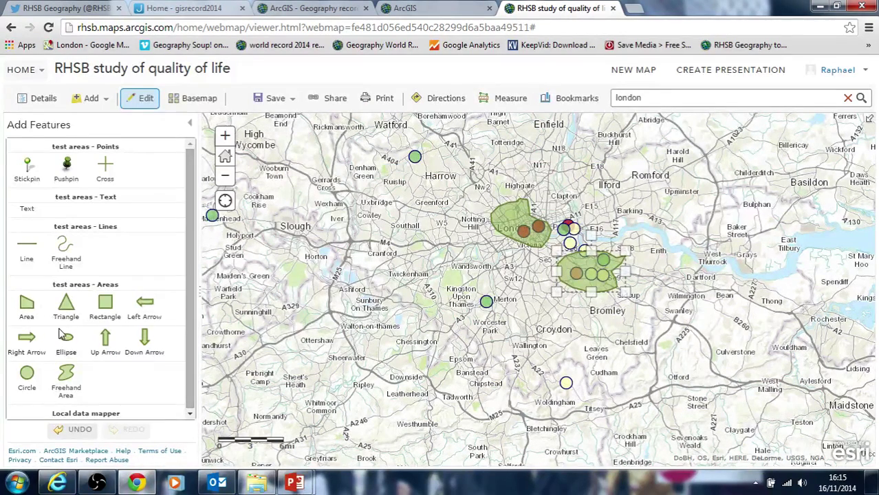
# - Add a circle area over Kingston upon Thames and Wandsworth to the test areas layer, keeping its default details
pyautogui.click(27, 375)
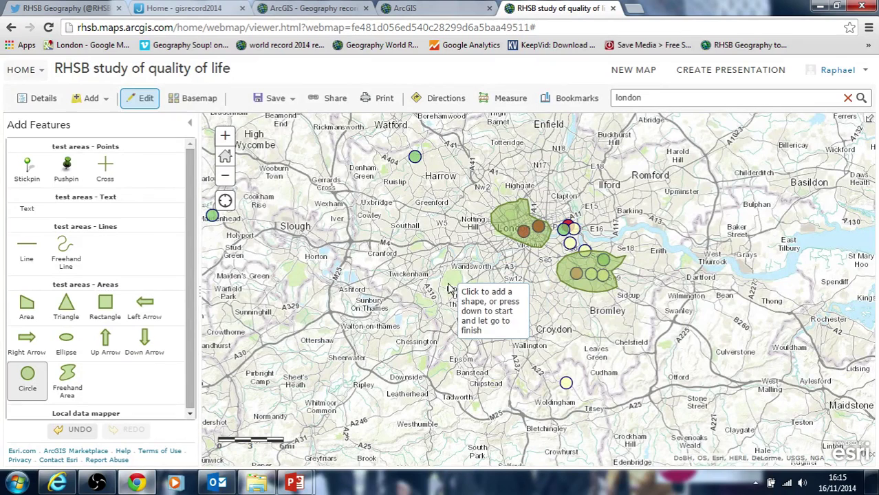
pyautogui.moveTo(448, 283); pyautogui.dragTo(474, 313)
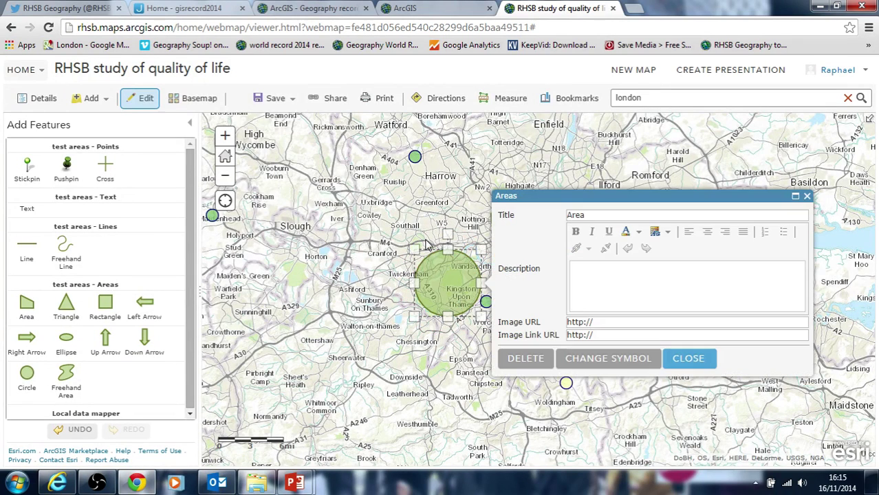
pyautogui.click(688, 362)
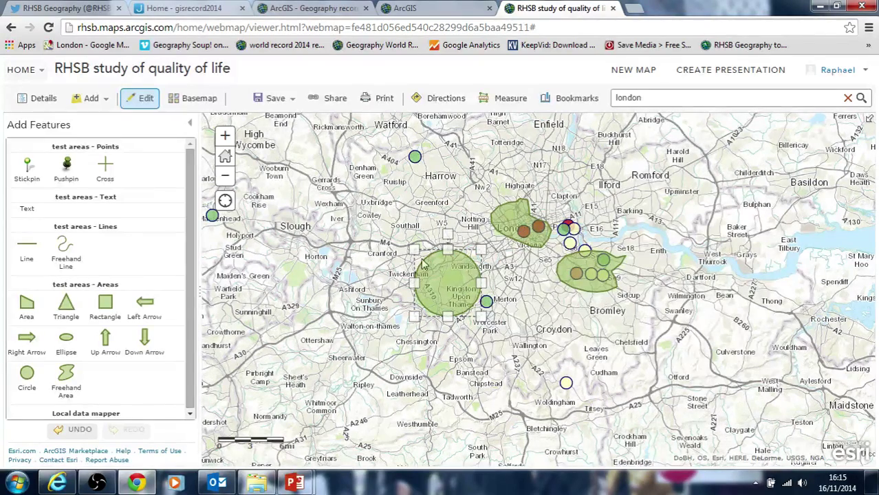
pyautogui.moveTo(453, 289); pyautogui.dragTo(472, 298)
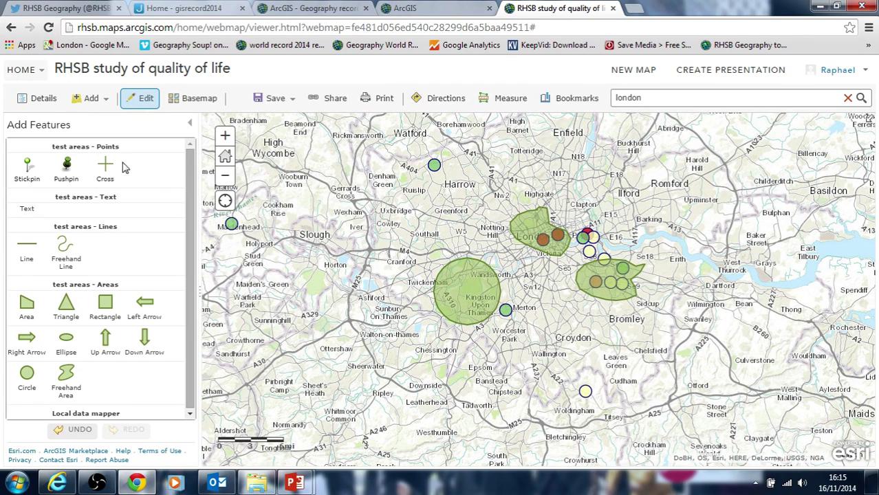
# - Check the test areas layer's visibility and view the Summarize Within analysis options for it
pyautogui.click(38, 98)
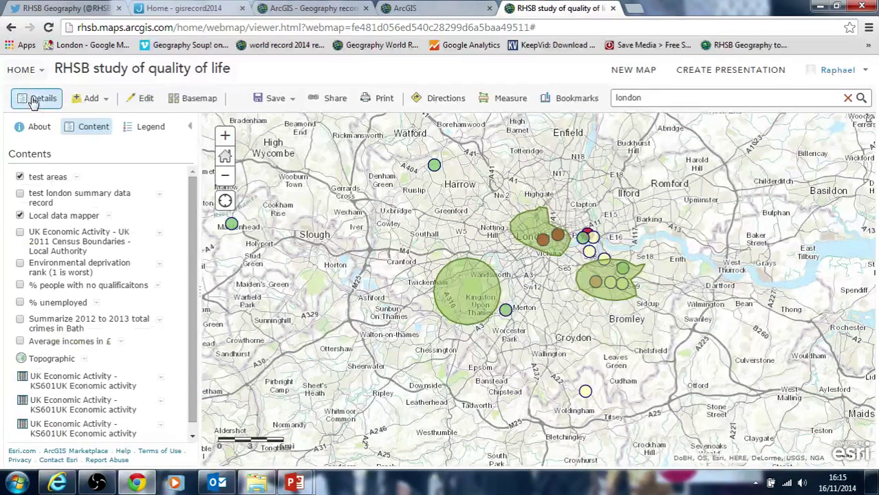
pyautogui.click(20, 177)
pyautogui.click(20, 178)
pyautogui.click(77, 177)
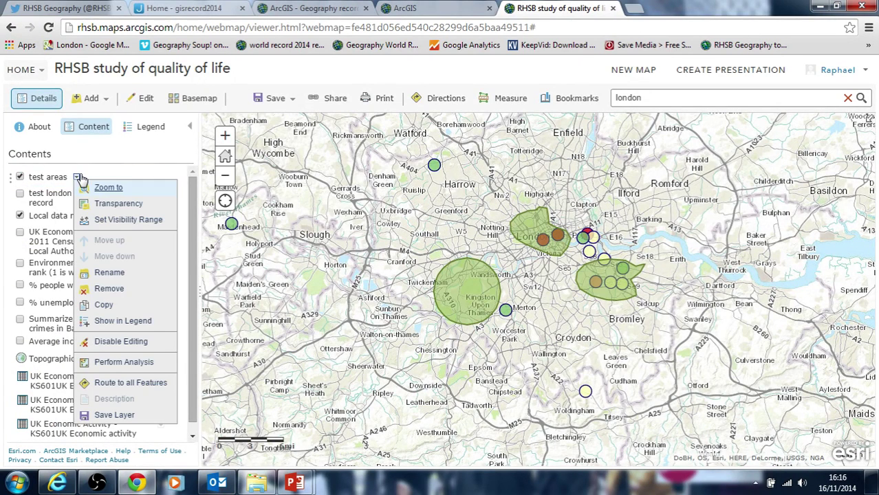
pyautogui.click(124, 362)
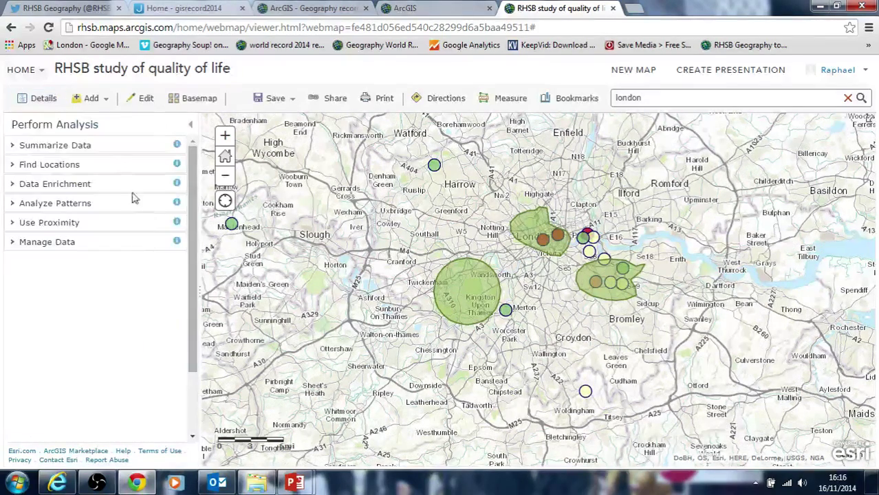
pyautogui.click(90, 146)
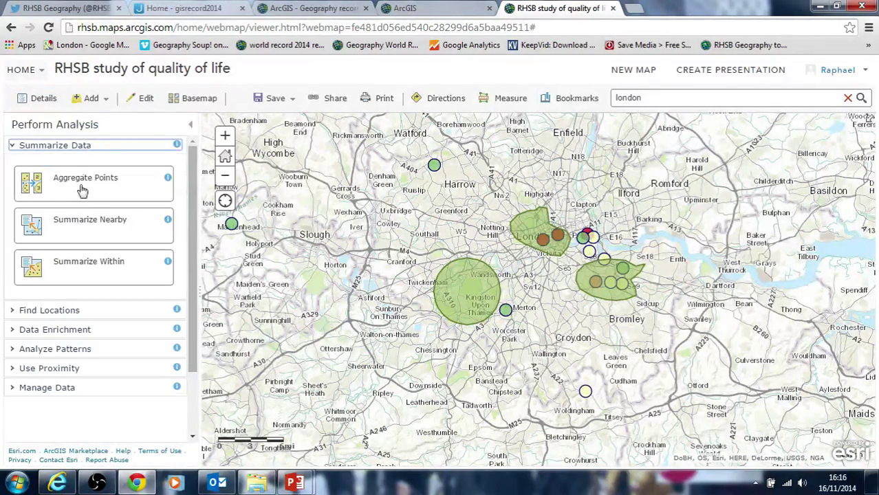
pyautogui.click(107, 270)
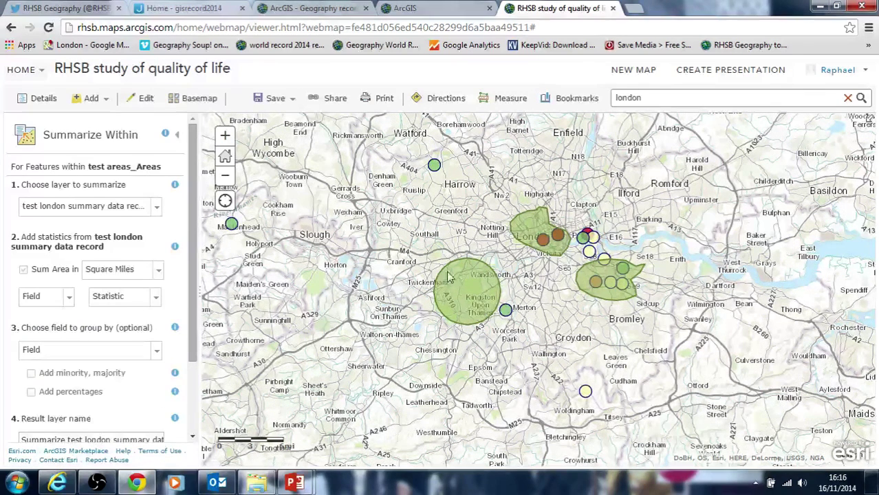
# - Compare the test areas with the UK Economic Activity Local Authority layer, and hide that layer again
pyautogui.click(36, 100)
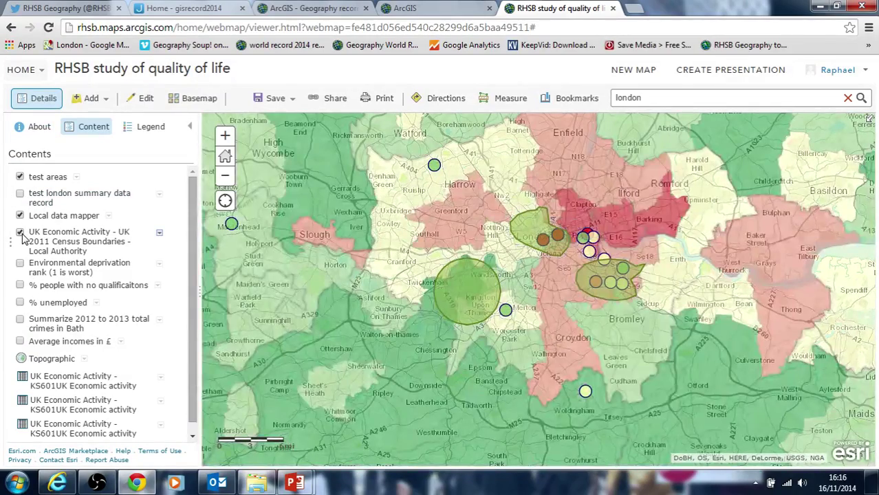
pyautogui.click(20, 232)
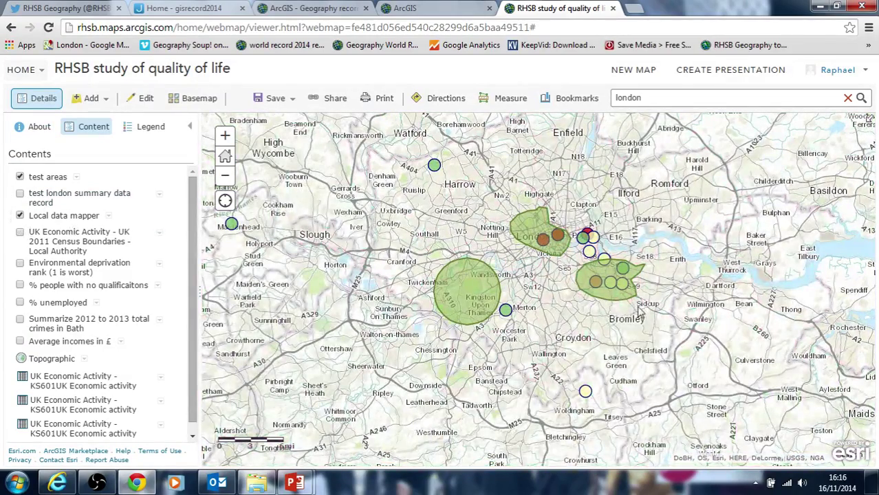